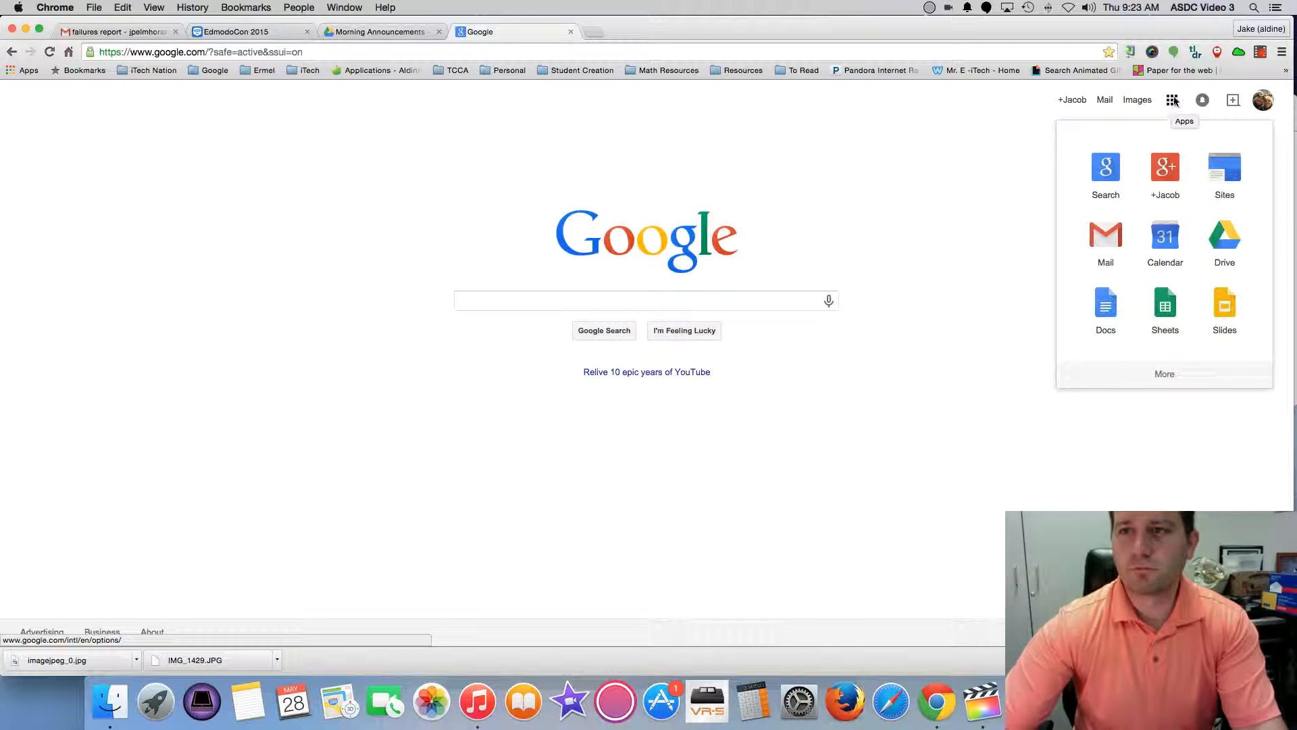
Open Google Groups from the More list in the Google apps launcher.
{"action": "left_click", "coordinate": [1164, 373]}
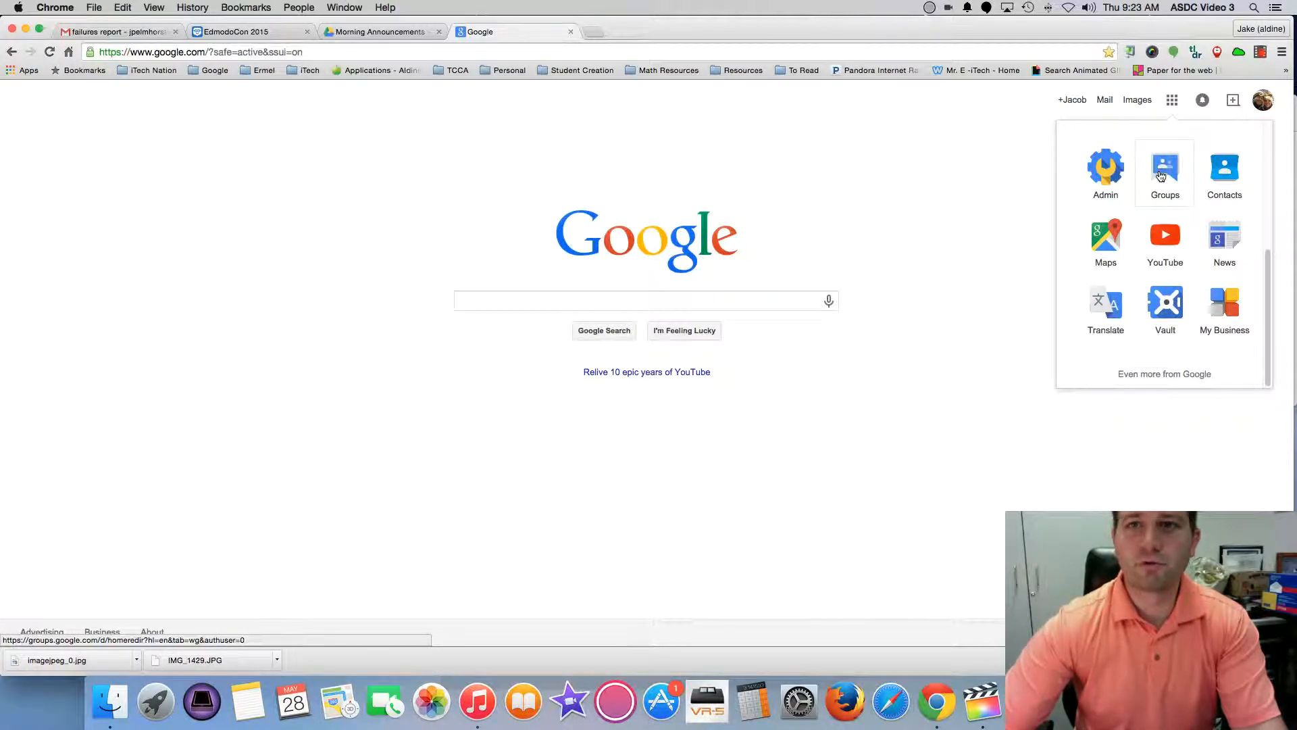
{"action": "left_click", "coordinate": [1161, 176]}
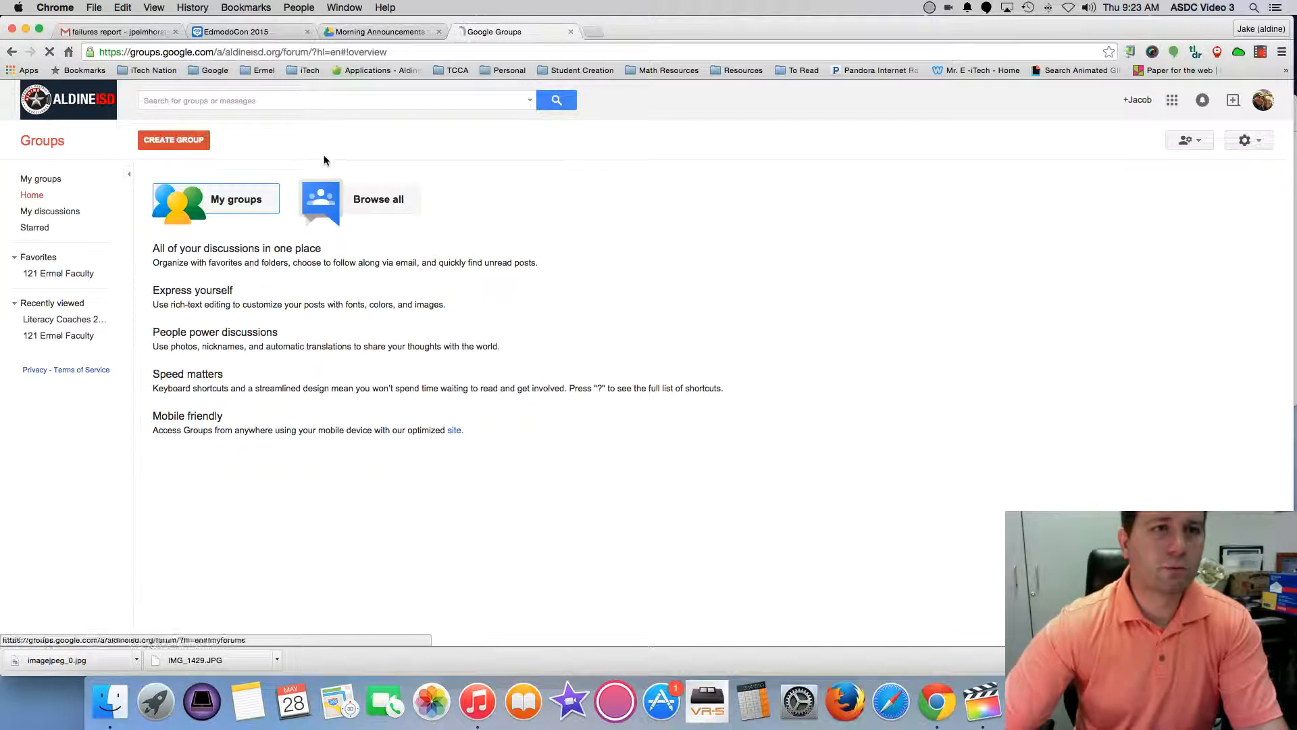
Start a new group named 'Tech committee members' with address tech-committee-members.
{"action": "left_click", "coordinate": [190, 148]}
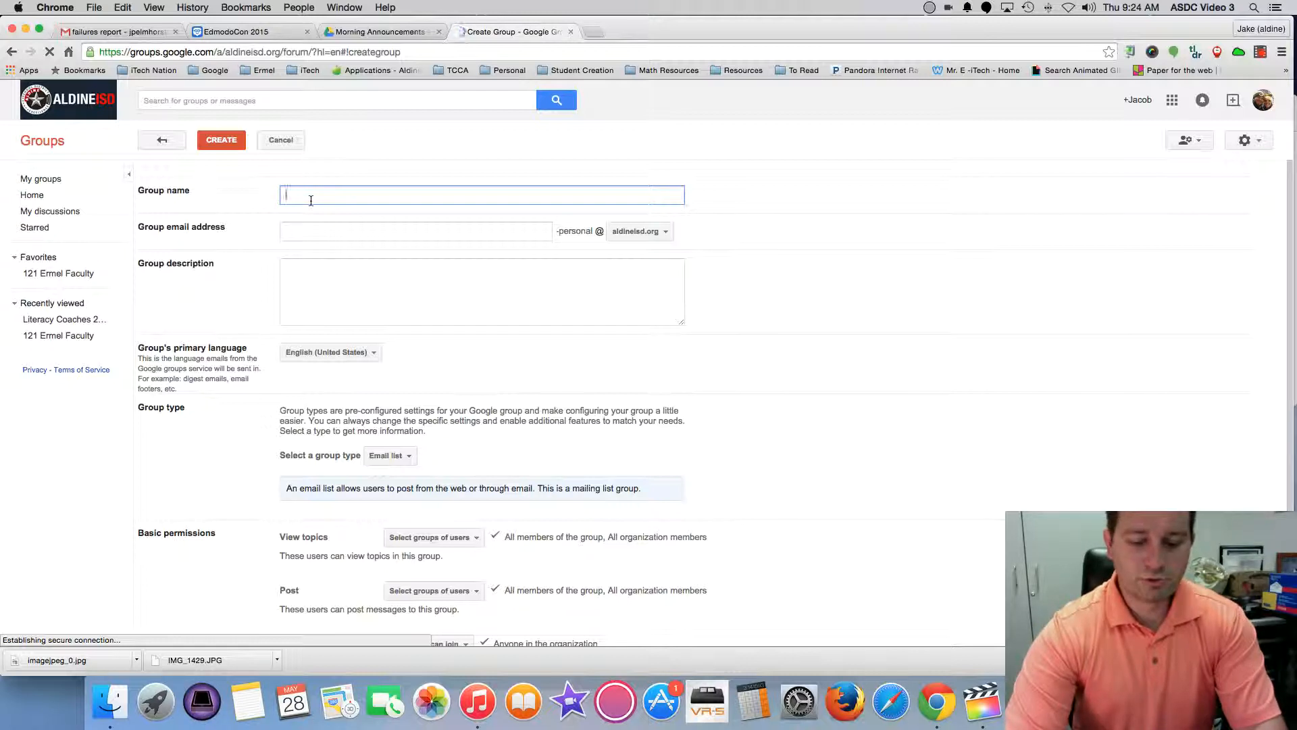
{"action": "type", "text": "Tech"}
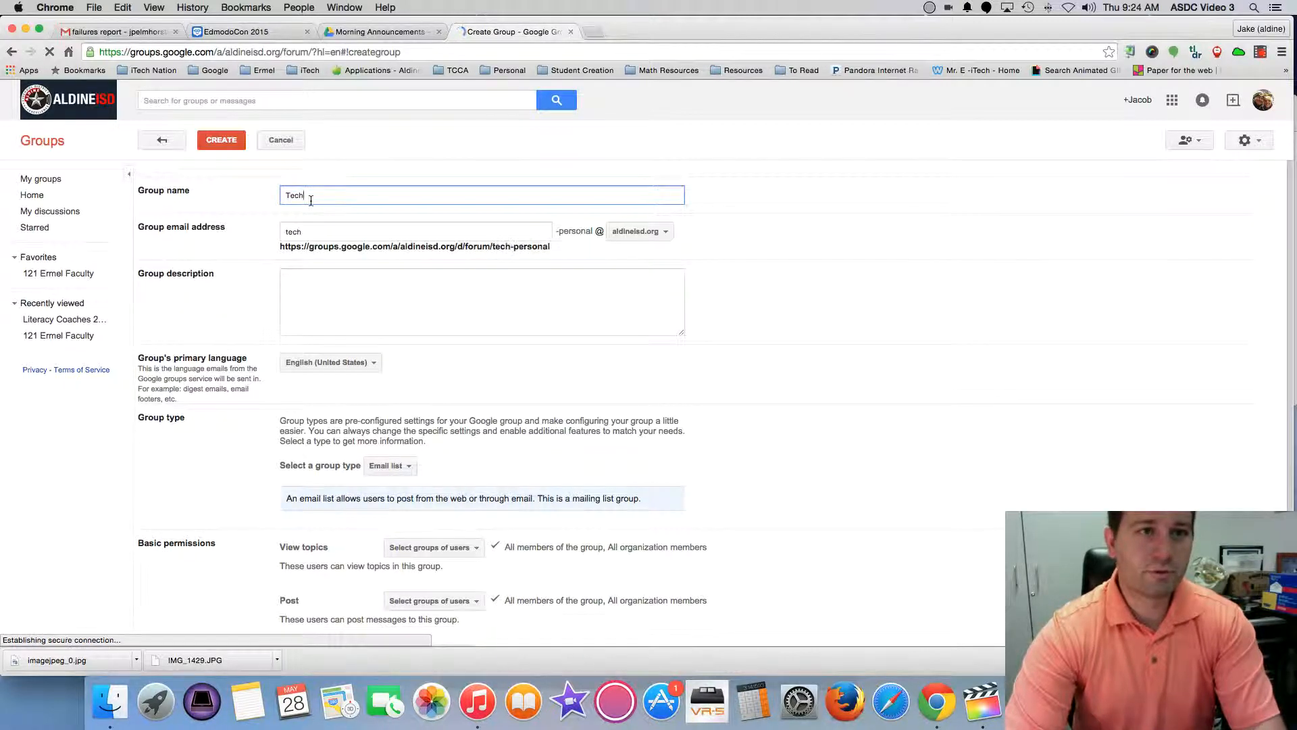
{"action": "type", "text": " committee"}
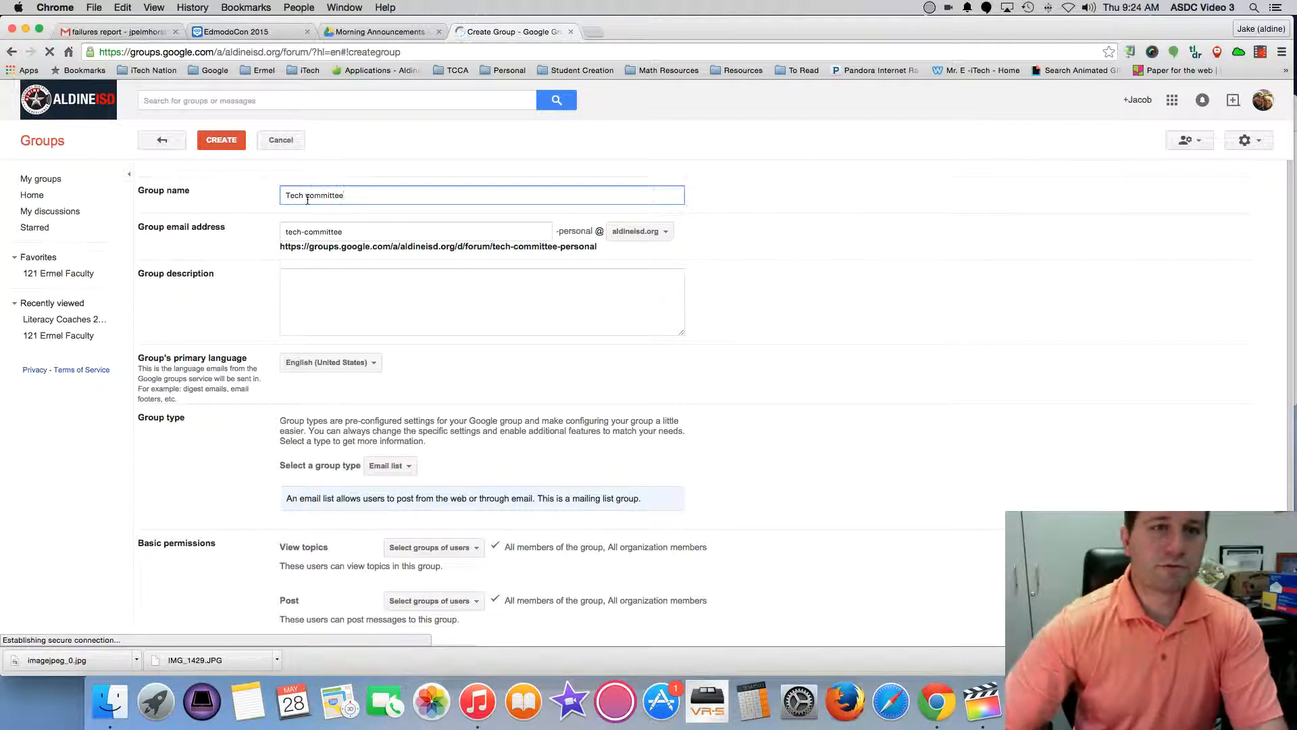
{"action": "left_click", "coordinate": [328, 233]}
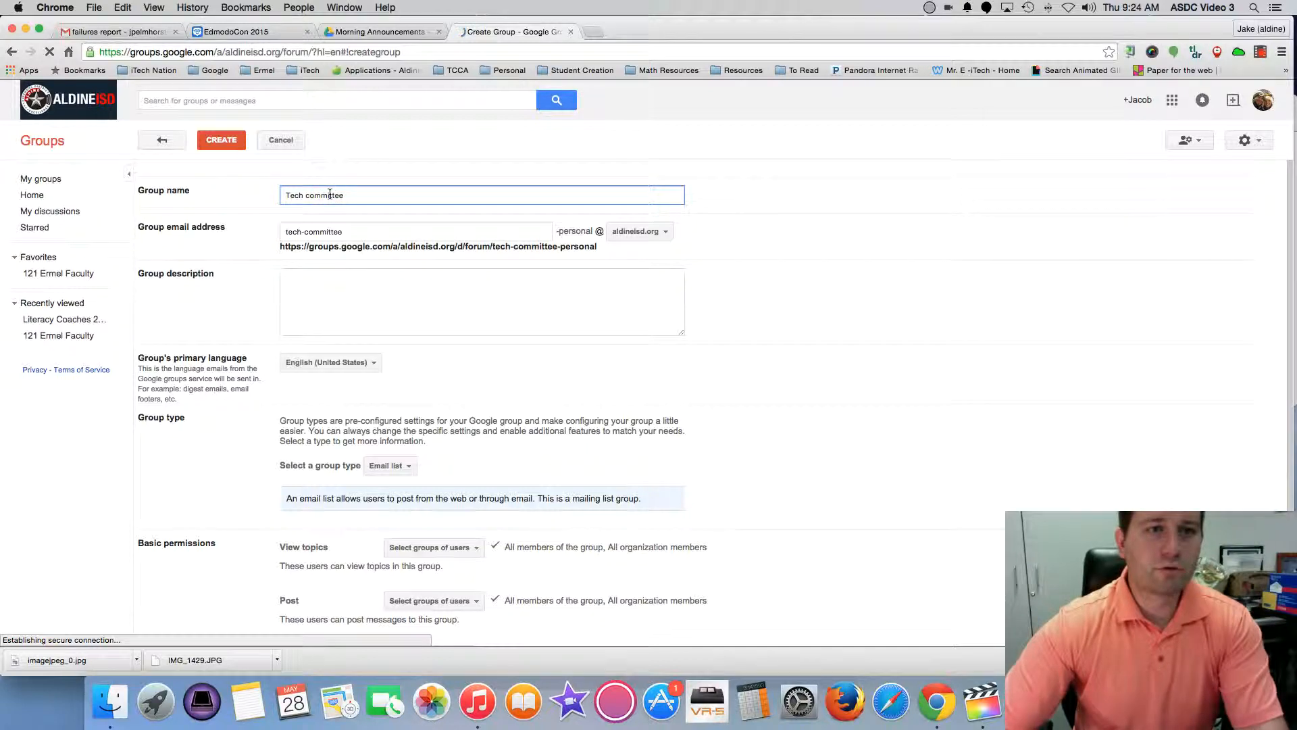
{"action": "type", "text": "members"}
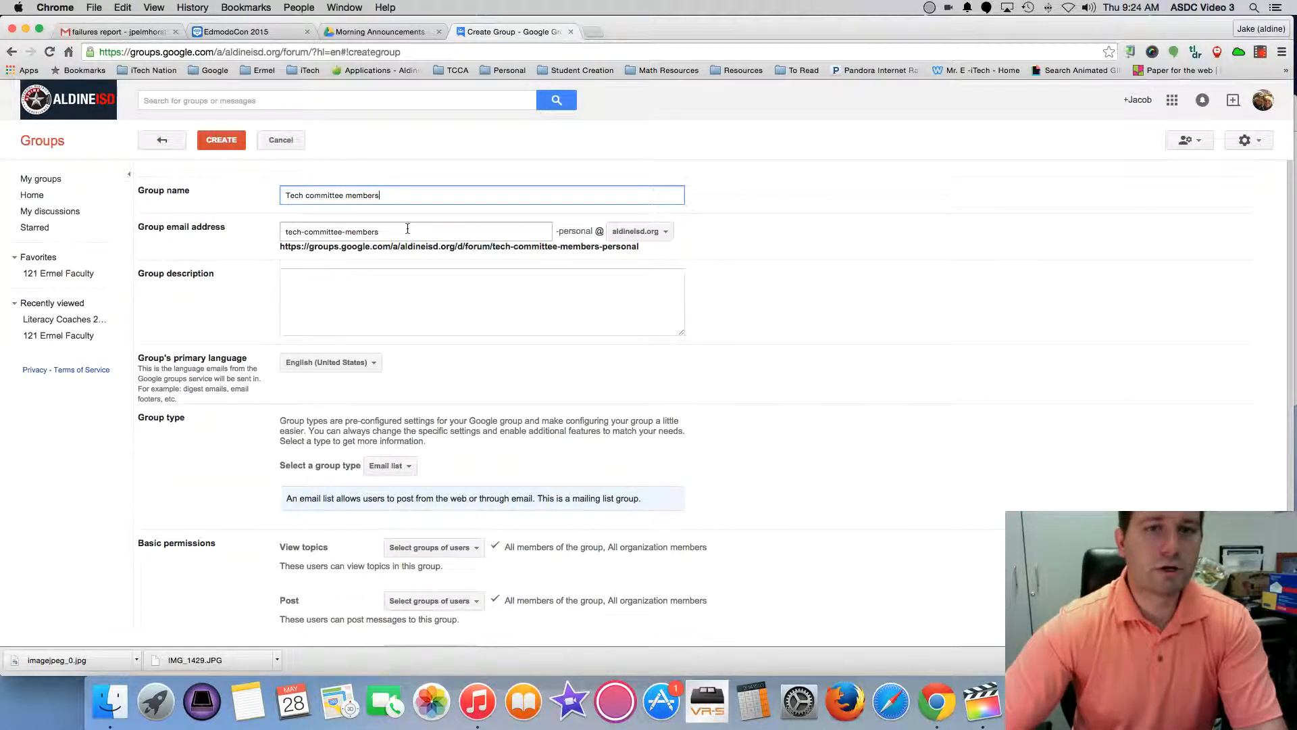
{"action": "left_click", "coordinate": [304, 277]}
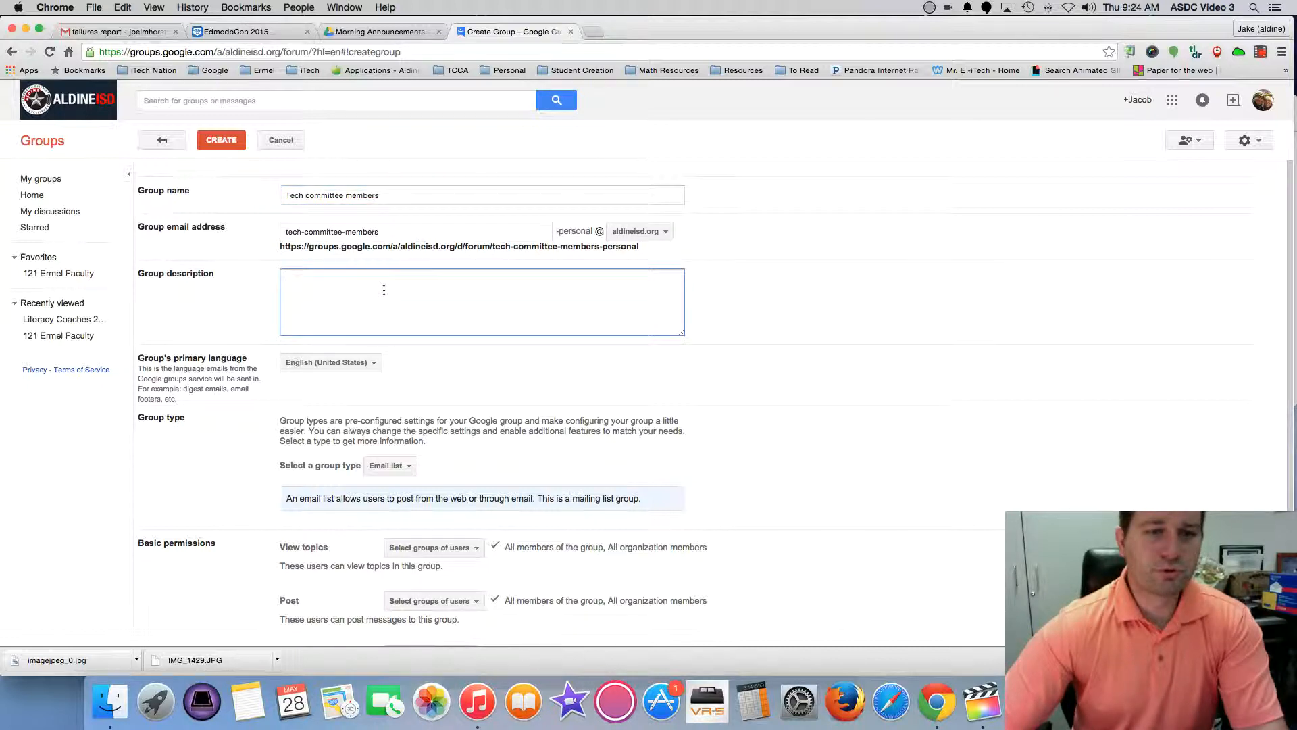
{"action": "scroll", "coordinate": [390, 291], "scroll_direction": "down", "scroll_amount": 1}
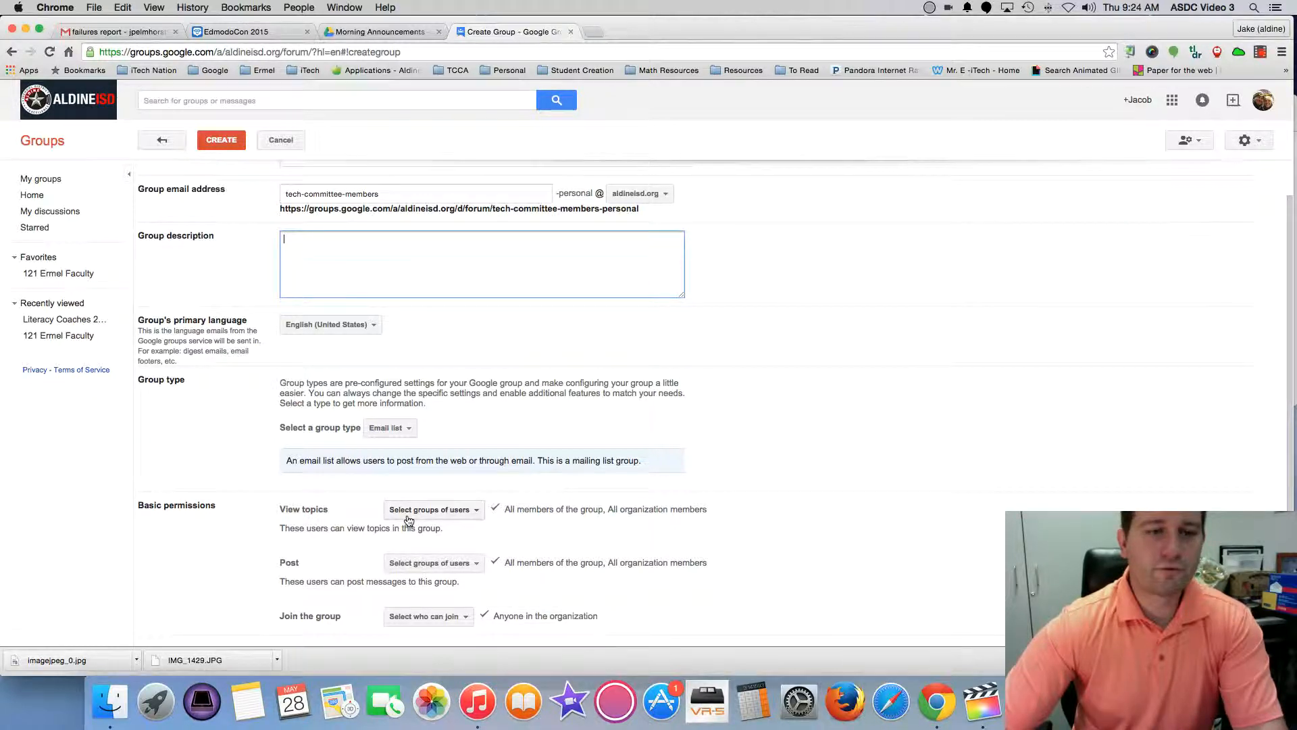
{"action": "left_click", "coordinate": [395, 435]}
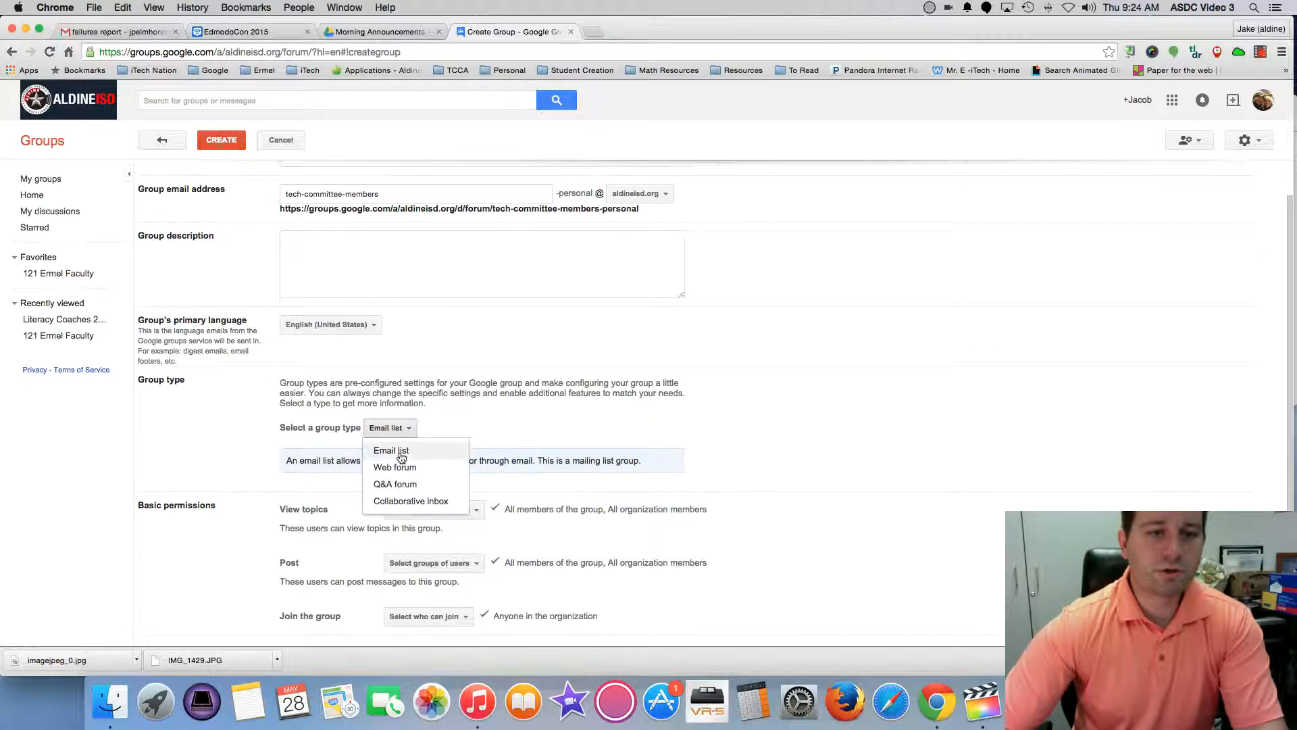
{"action": "left_click", "coordinate": [460, 424]}
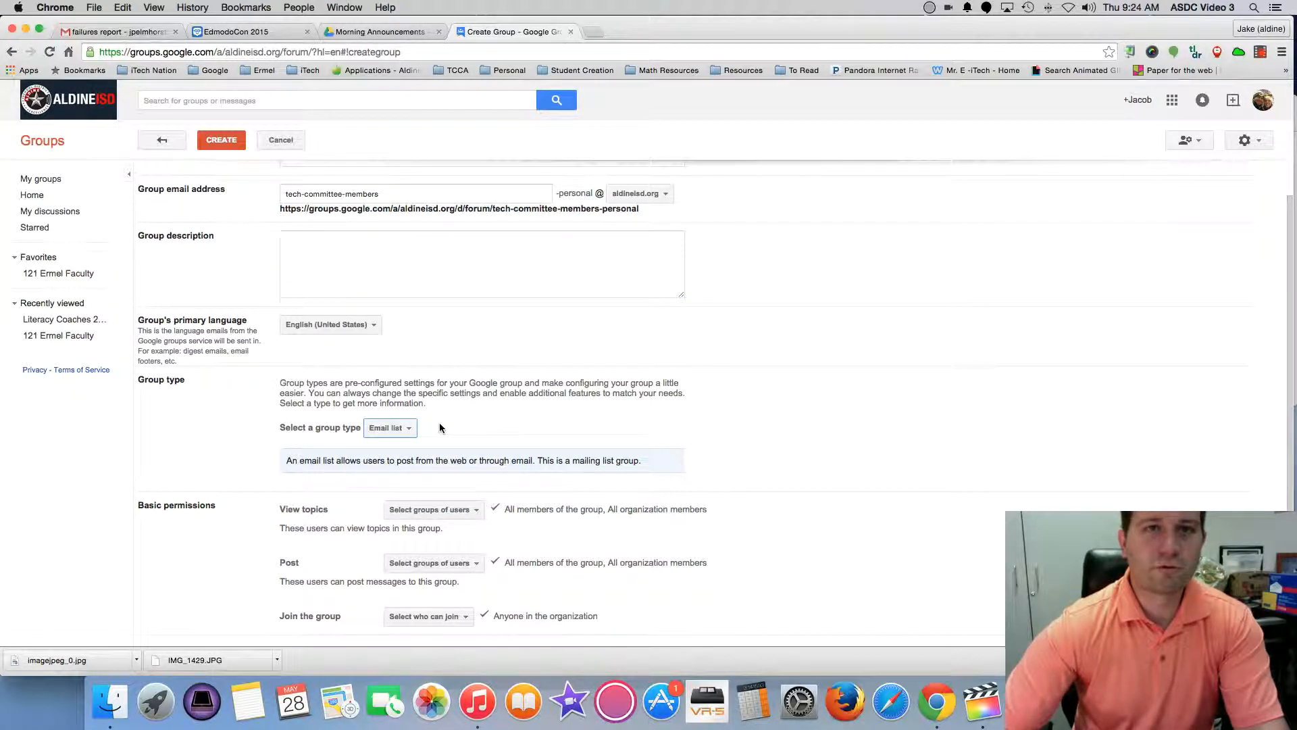
{"action": "left_click", "coordinate": [408, 428]}
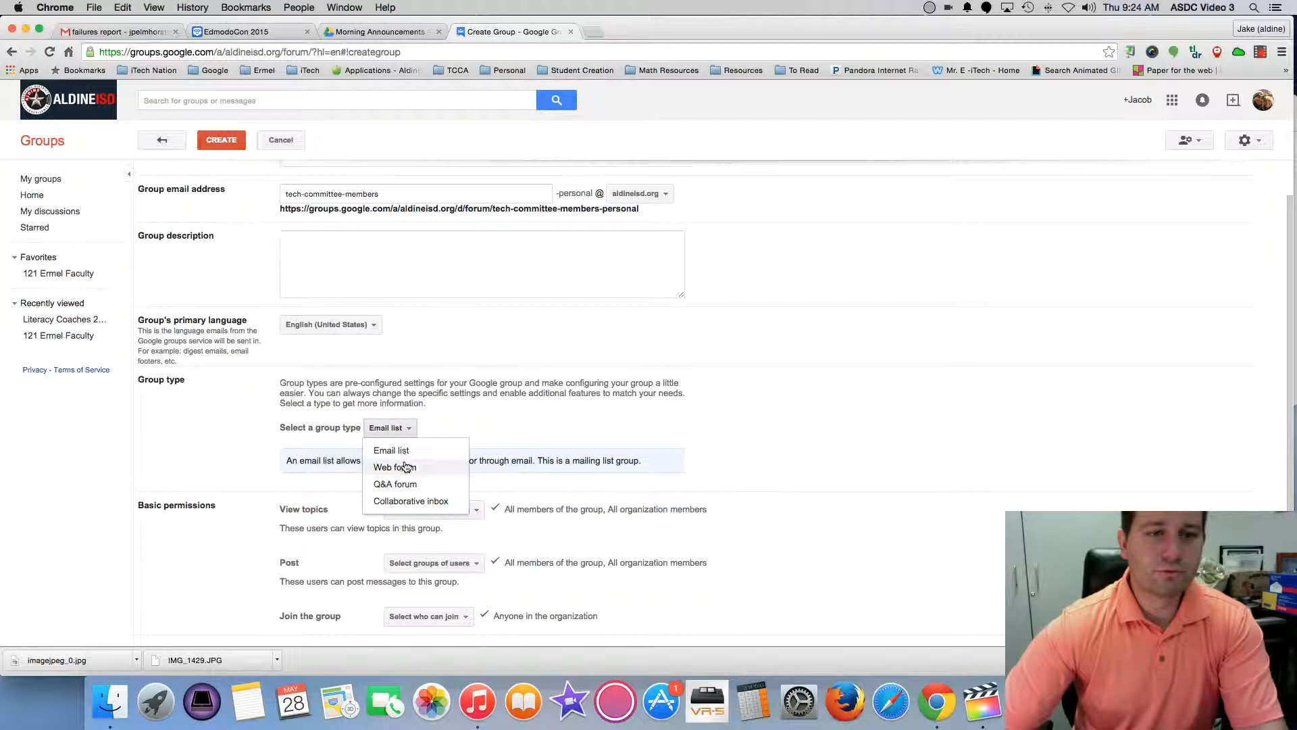
{"action": "left_click", "coordinate": [409, 429]}
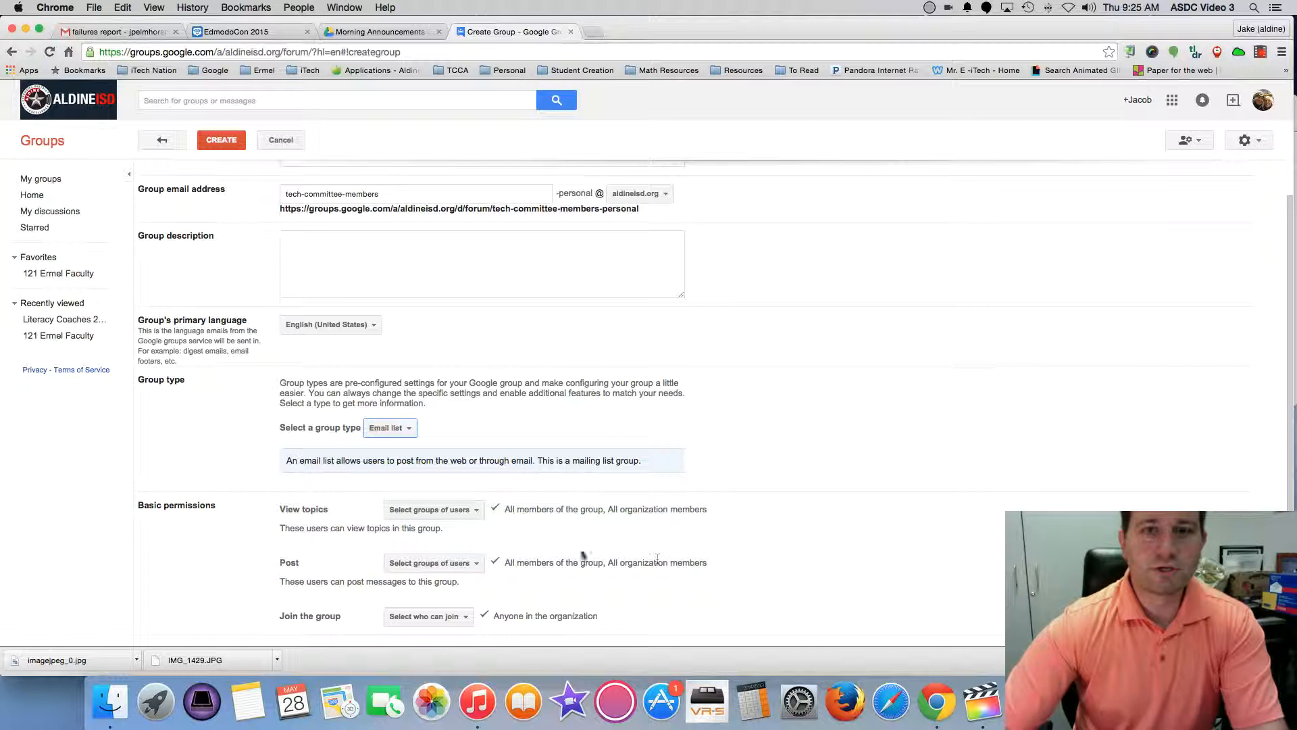
Uncheck All organization members so only the group's members can post.
{"action": "left_click", "coordinate": [474, 565]}
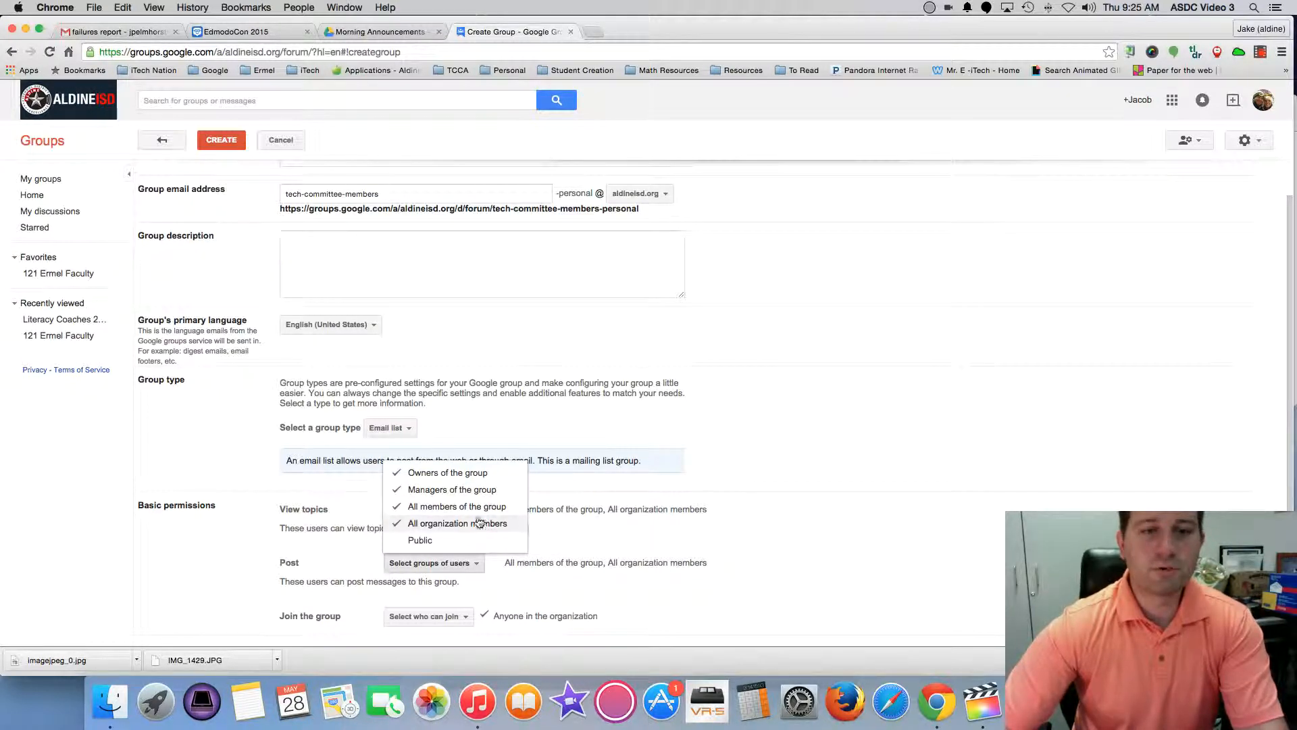
{"action": "left_click", "coordinate": [445, 524]}
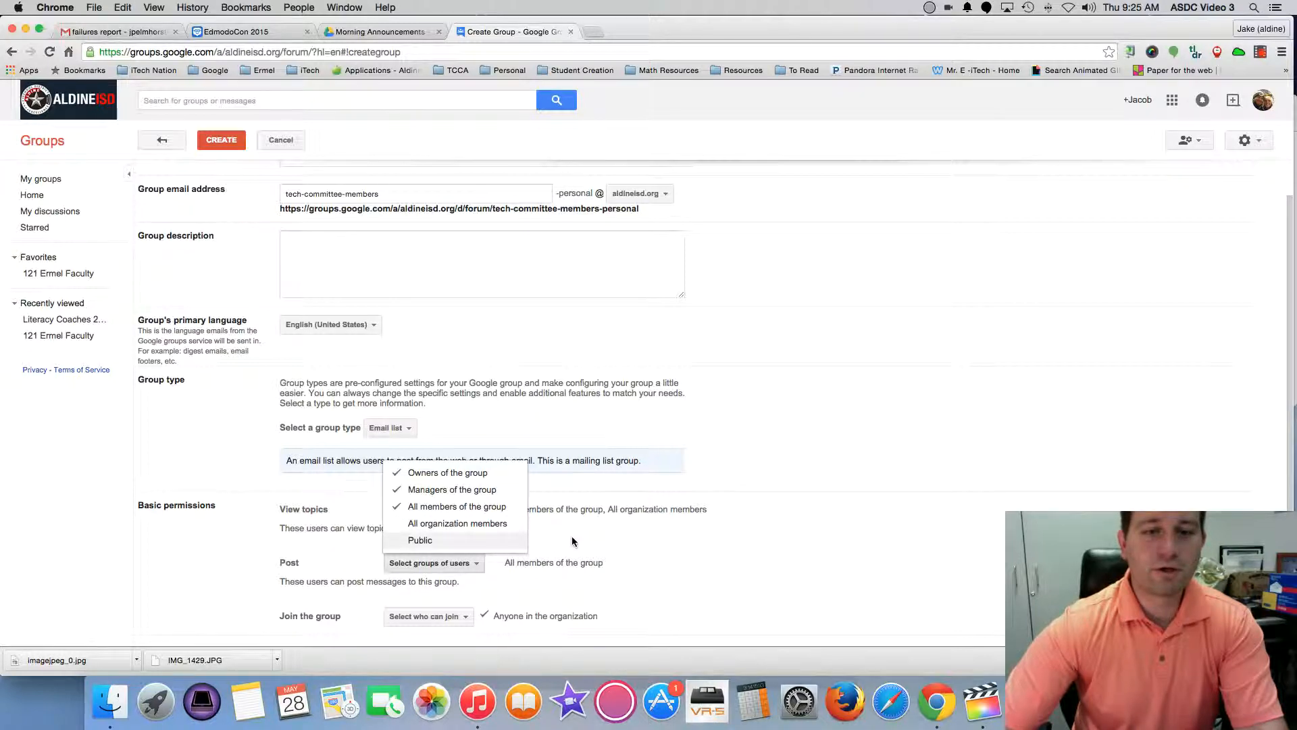
{"action": "left_click", "coordinate": [575, 543]}
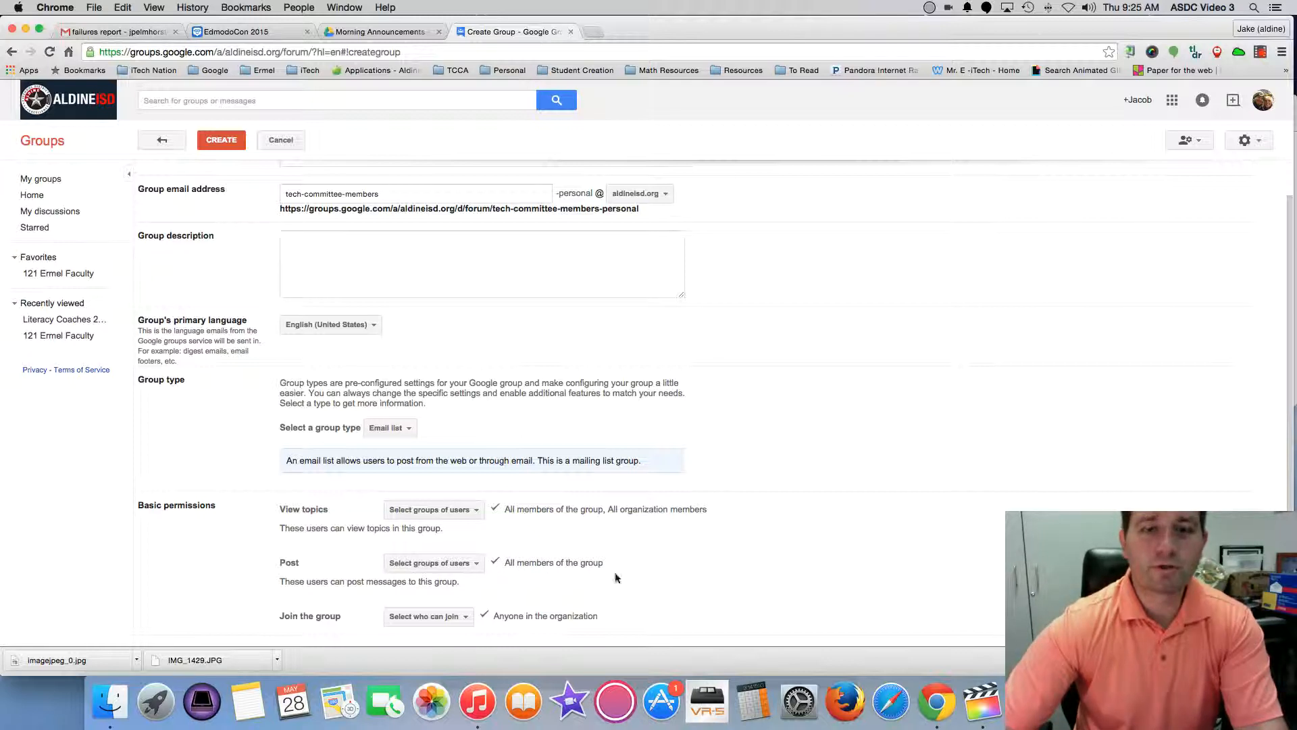
{"action": "left_click", "coordinate": [475, 564]}
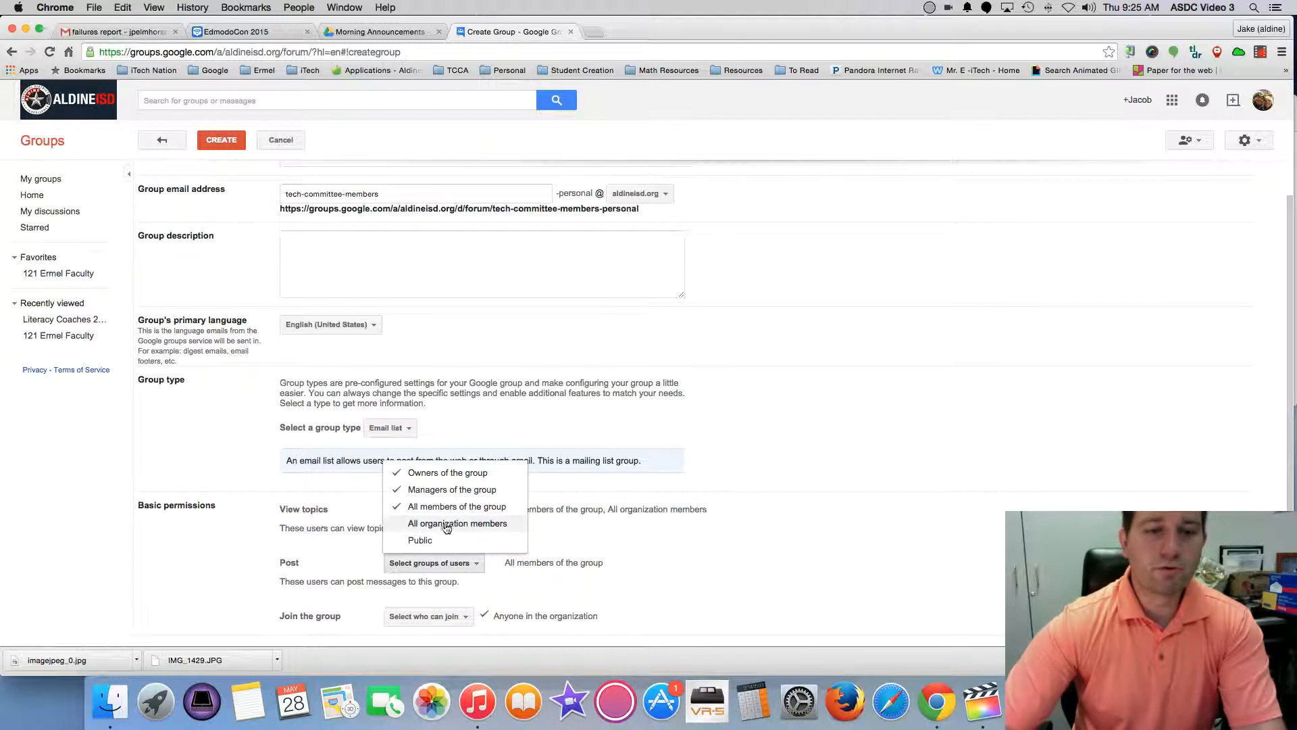
{"action": "left_click", "coordinate": [558, 531]}
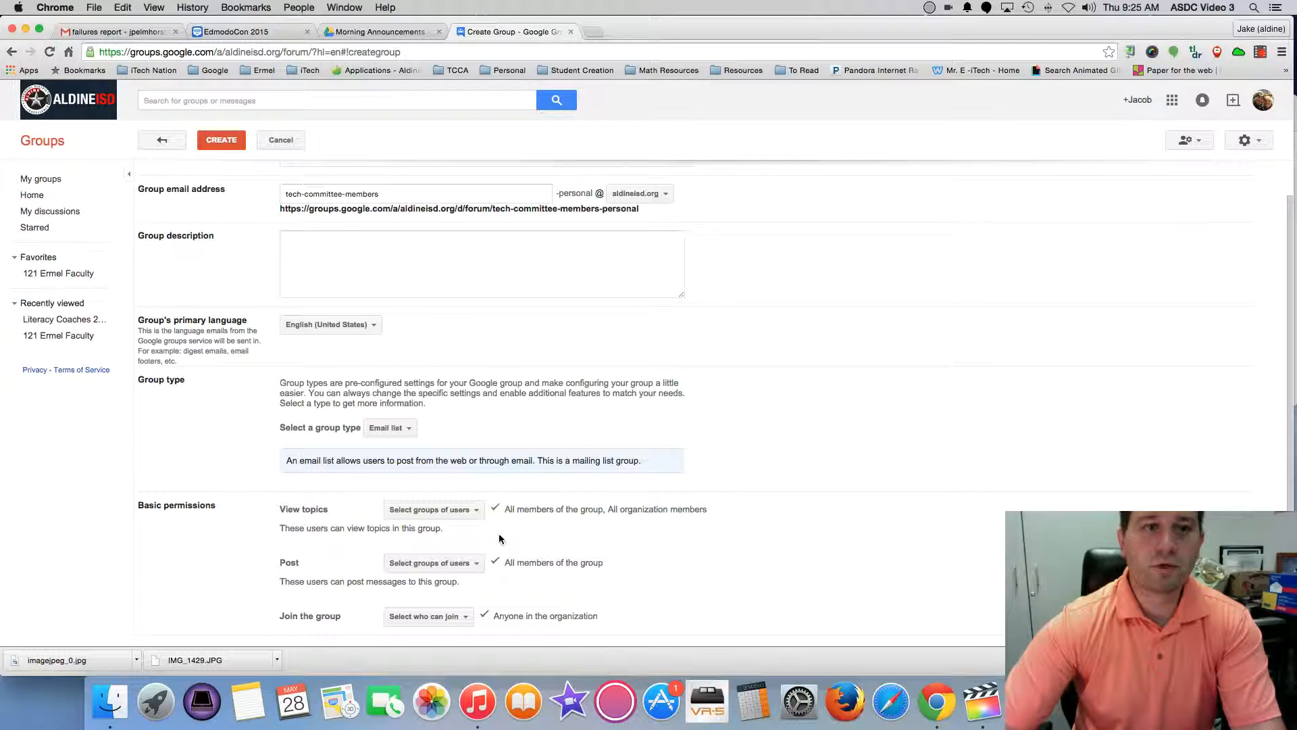
{"action": "scroll", "coordinate": [504, 517], "scroll_direction": "up", "scroll_amount": 2}
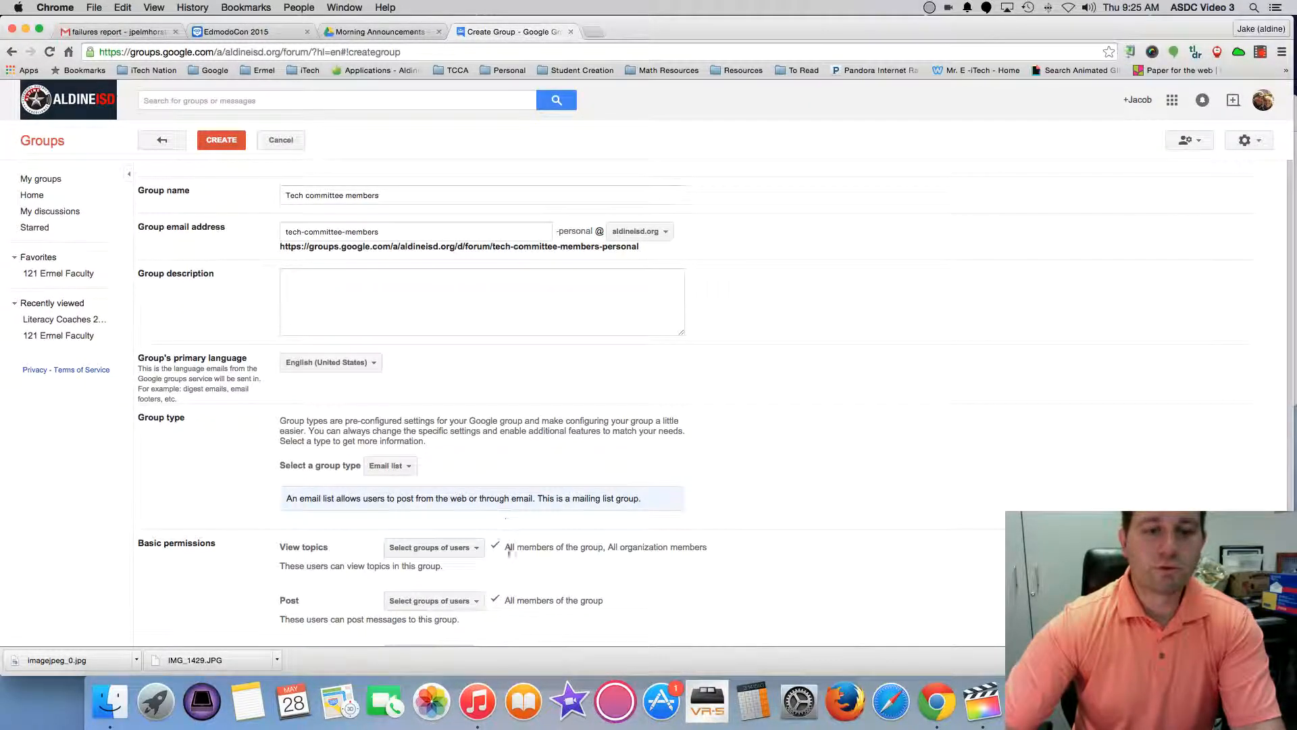
{"action": "scroll", "coordinate": [505, 521], "scroll_direction": "down", "scroll_amount": 2}
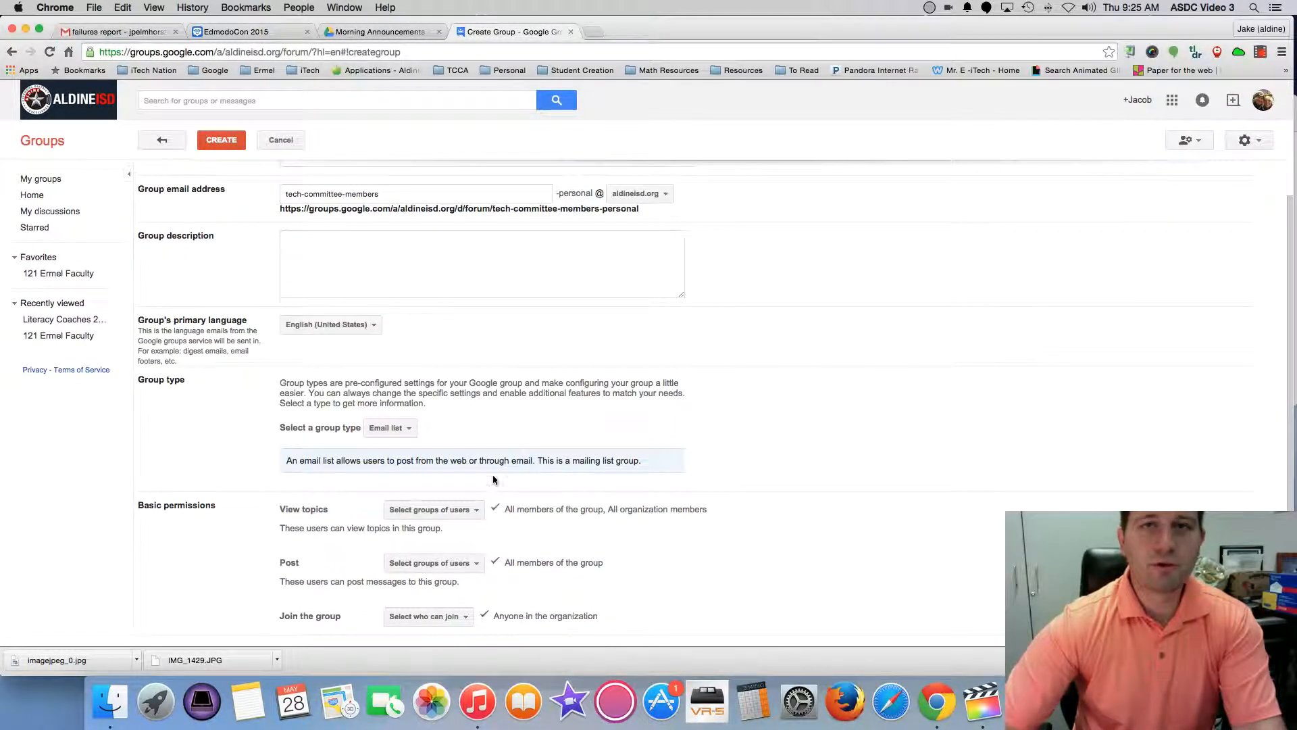
Create the group and choose to invite people to join it.
{"action": "left_click", "coordinate": [222, 145]}
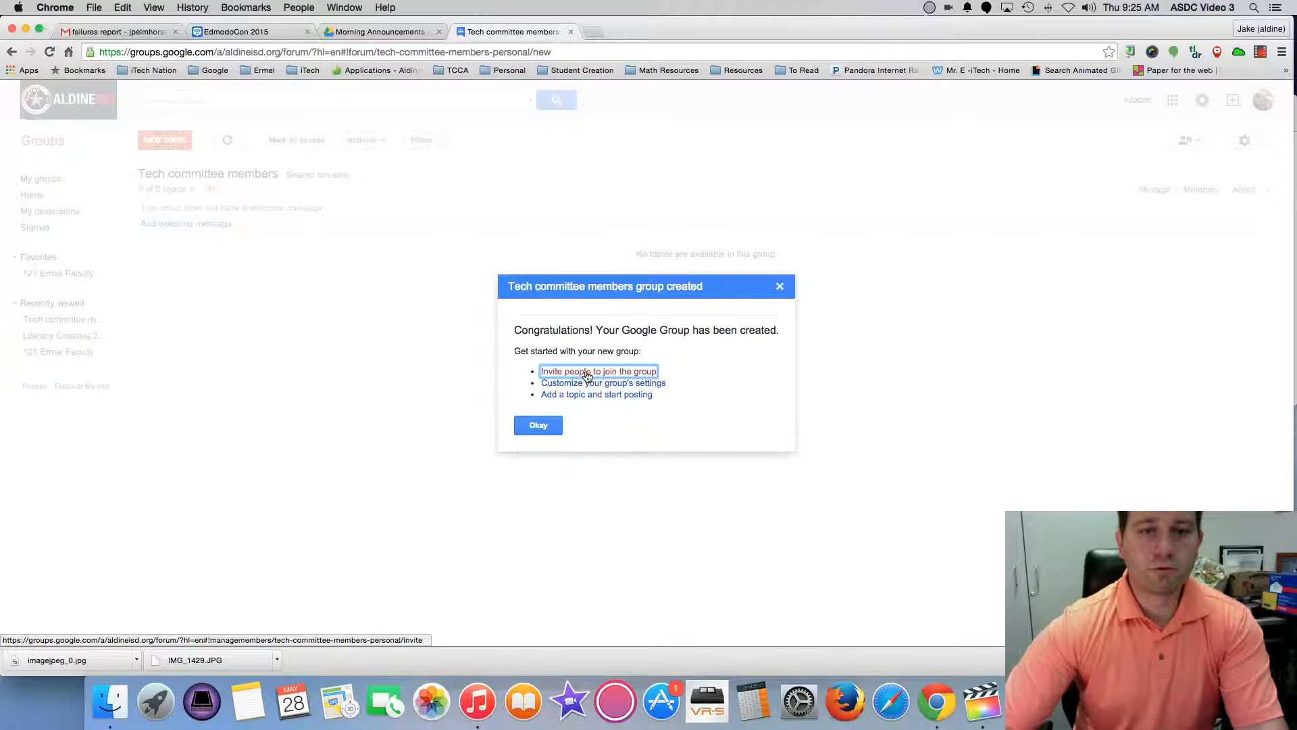
{"action": "left_click", "coordinate": [587, 377]}
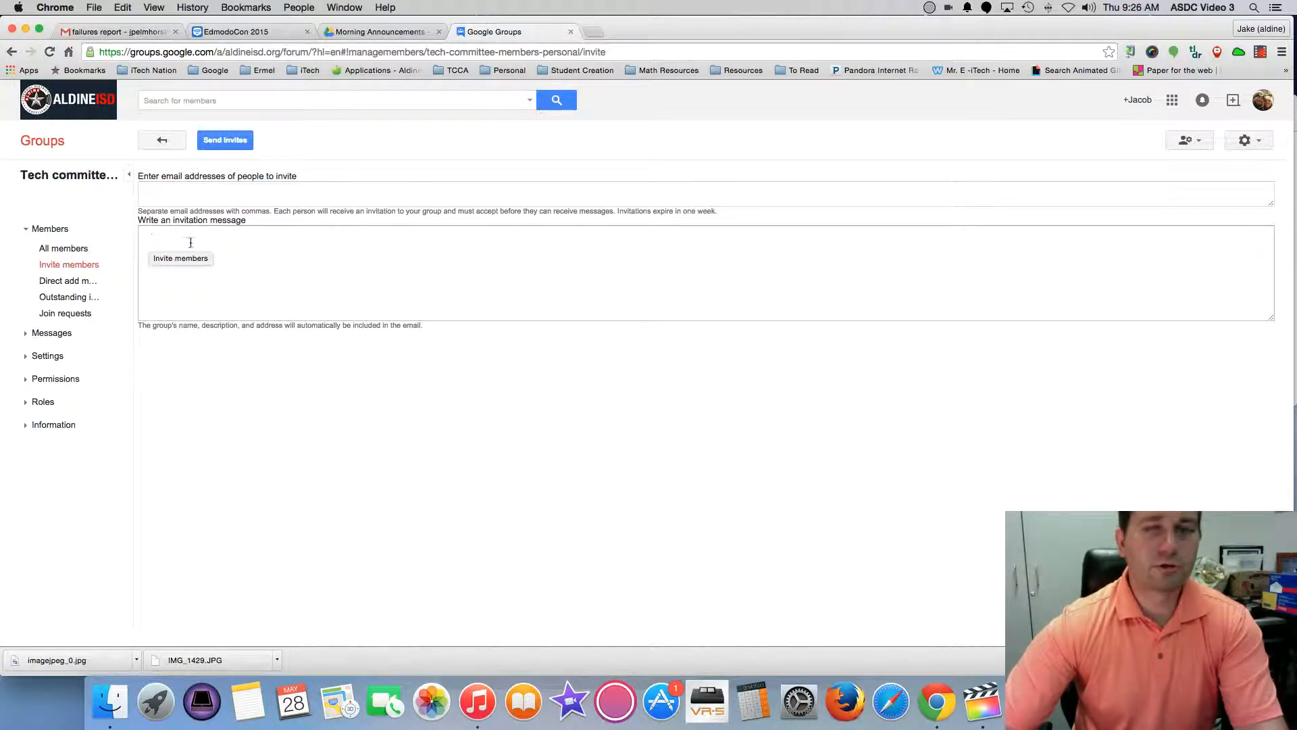
Direct-add the owner by entering their school email address from the suggestions.
{"action": "left_click", "coordinate": [64, 280]}
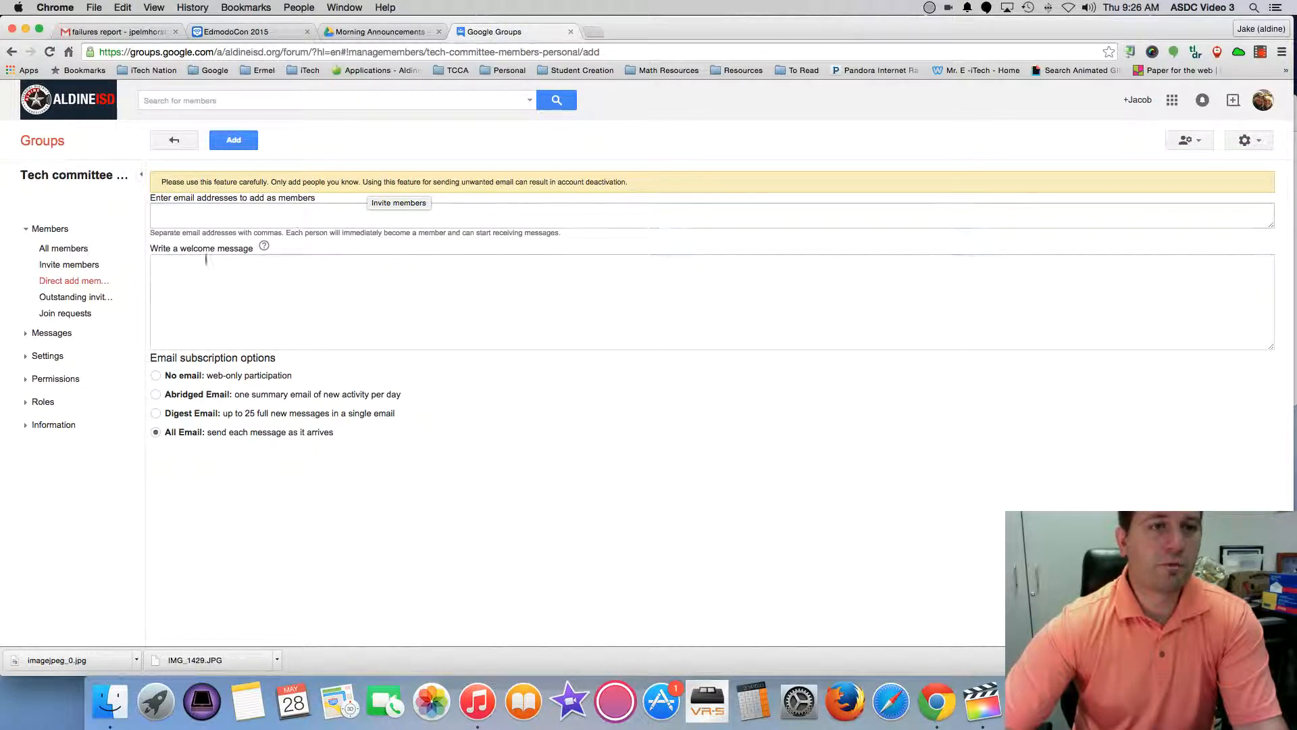
{"action": "left_click", "coordinate": [174, 217]}
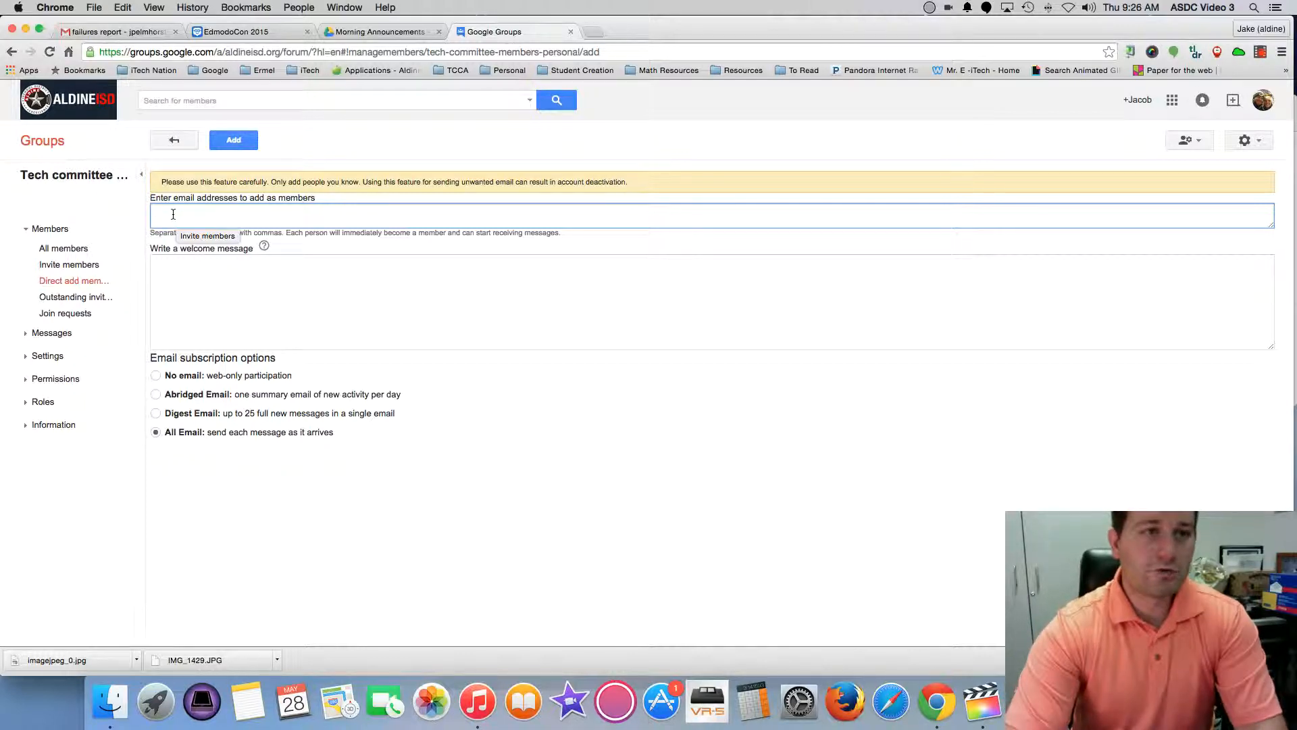
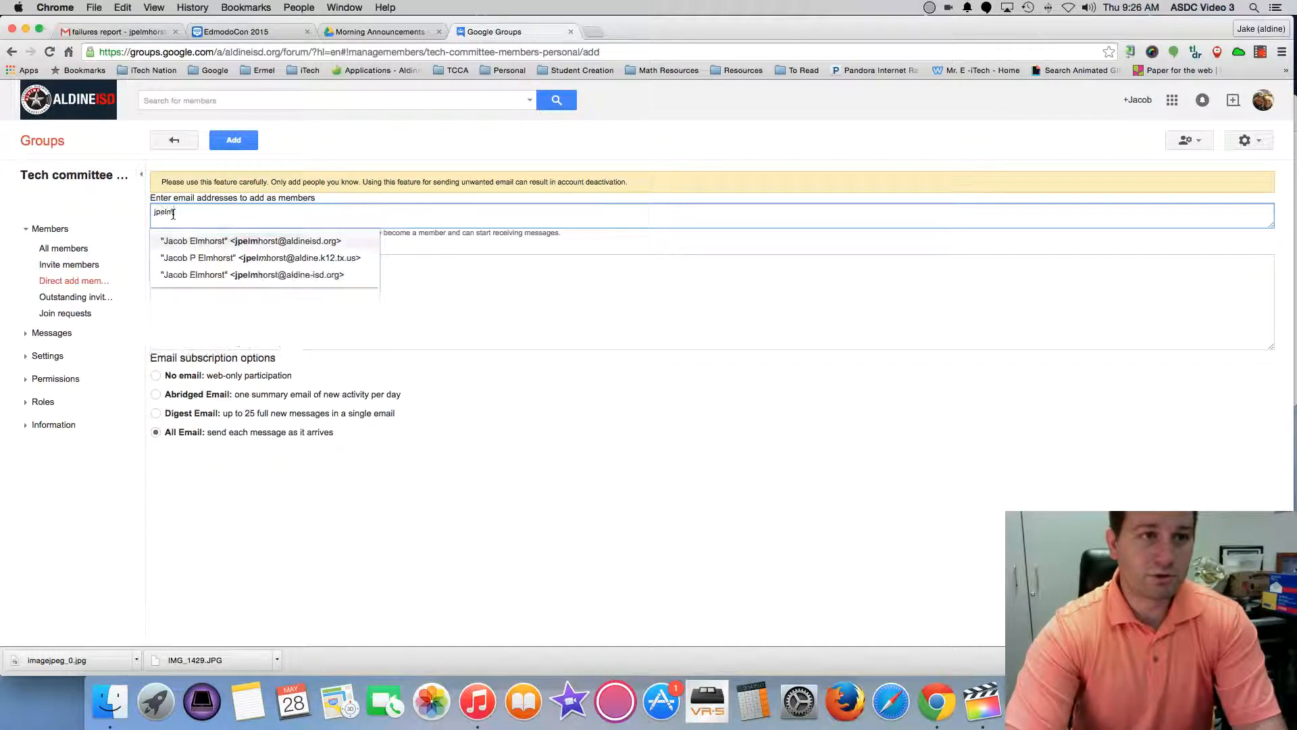
{"action": "left_click", "coordinate": [212, 243]}
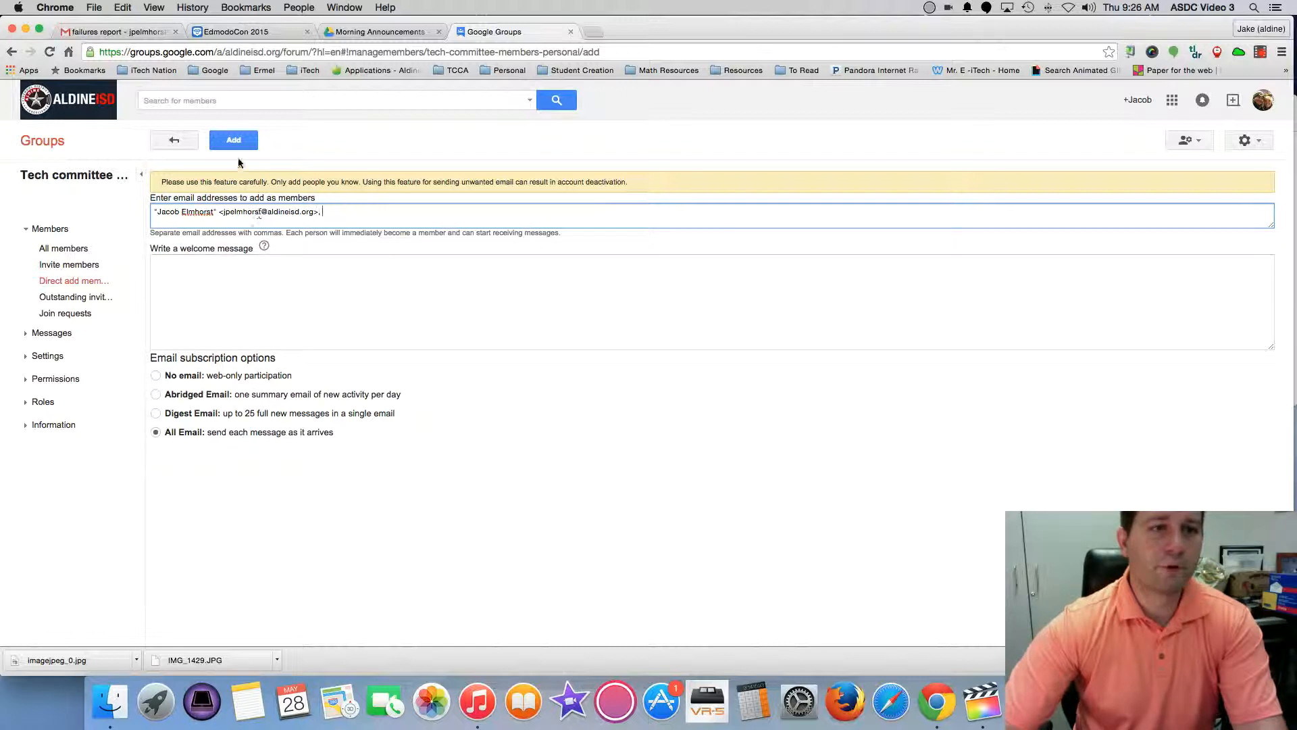
{"action": "left_click", "coordinate": [186, 271]}
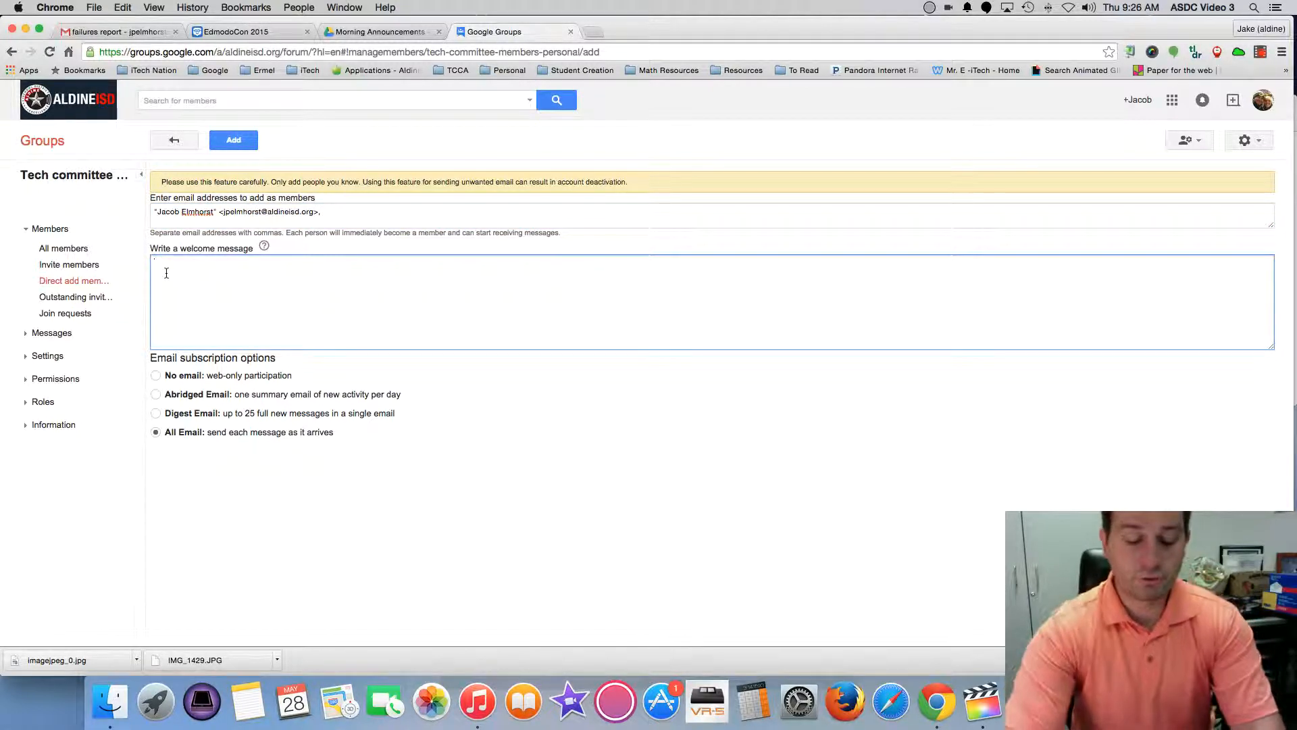
Add the welcome message 'Welcome to the tech committee' and submit the member.
{"action": "type", "text": "Welcome to the"}
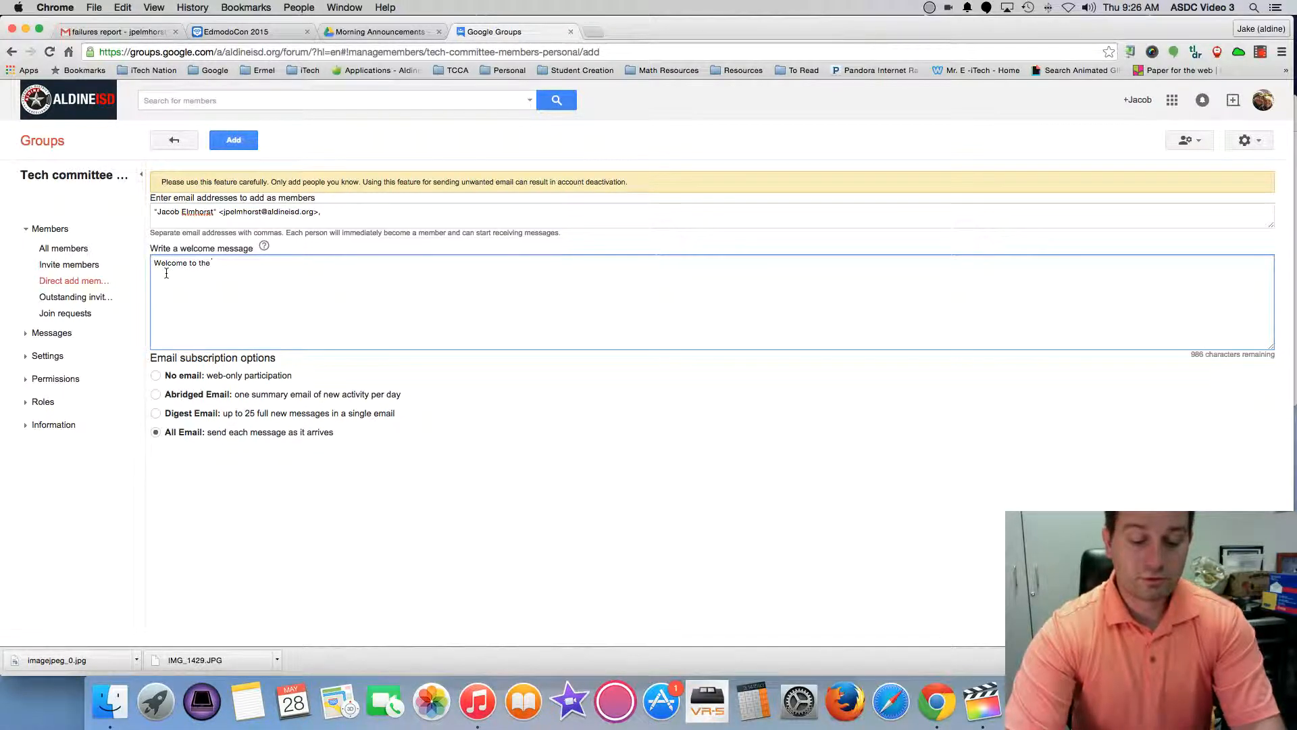
{"action": "type", "text": " tech committee email list.  We can email"}
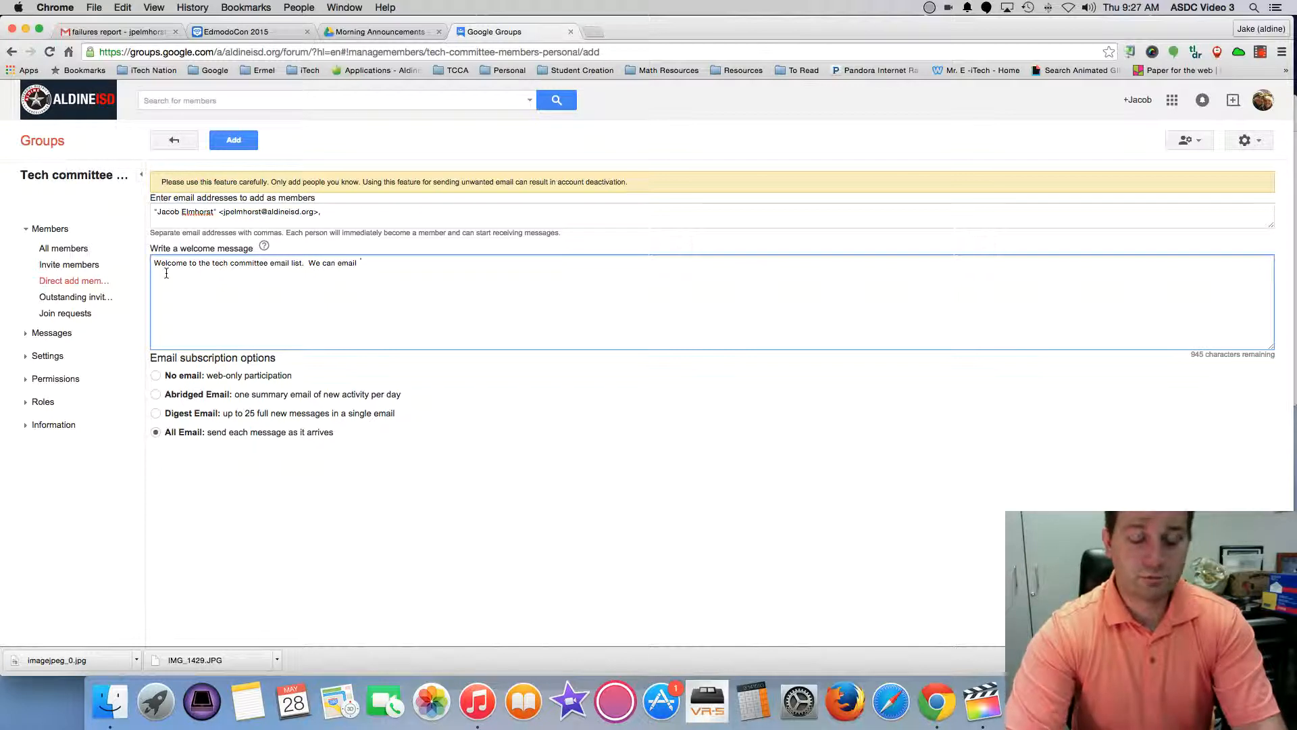
{"action": "type", "text": "each other through this email."}
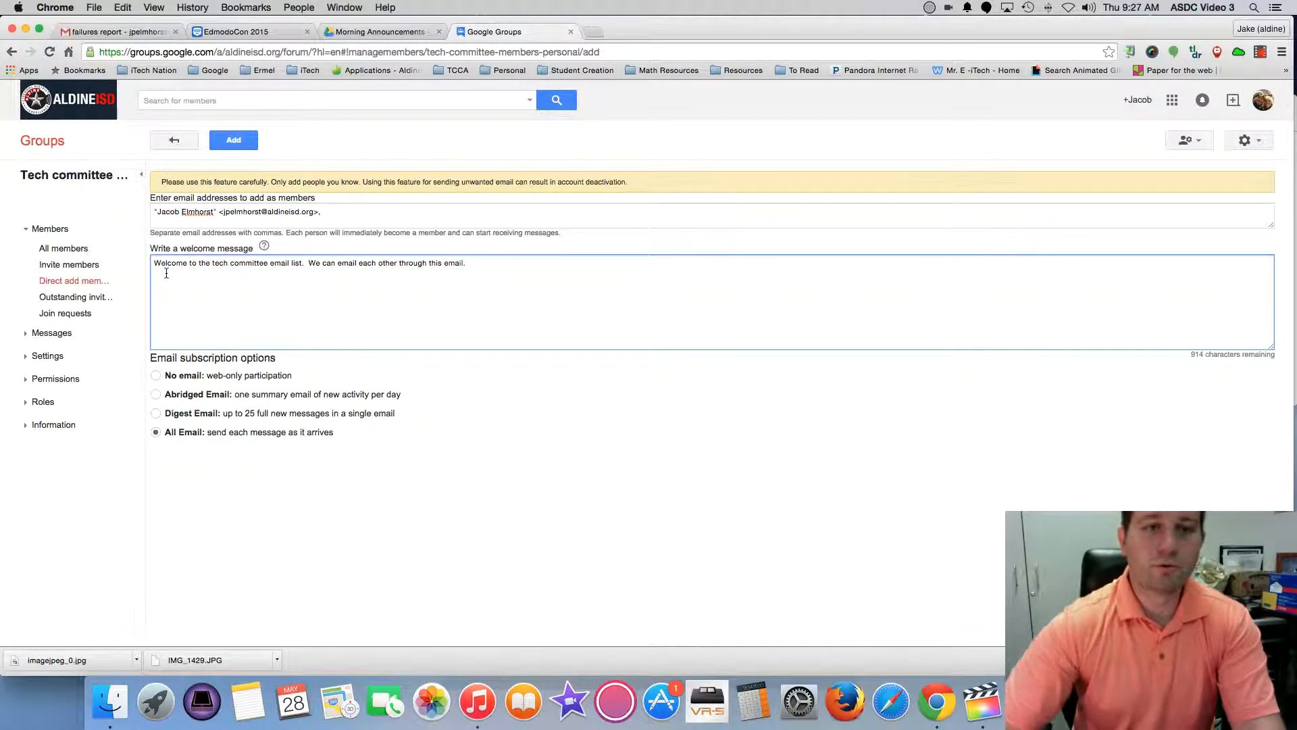
{"action": "left_click", "coordinate": [235, 145]}
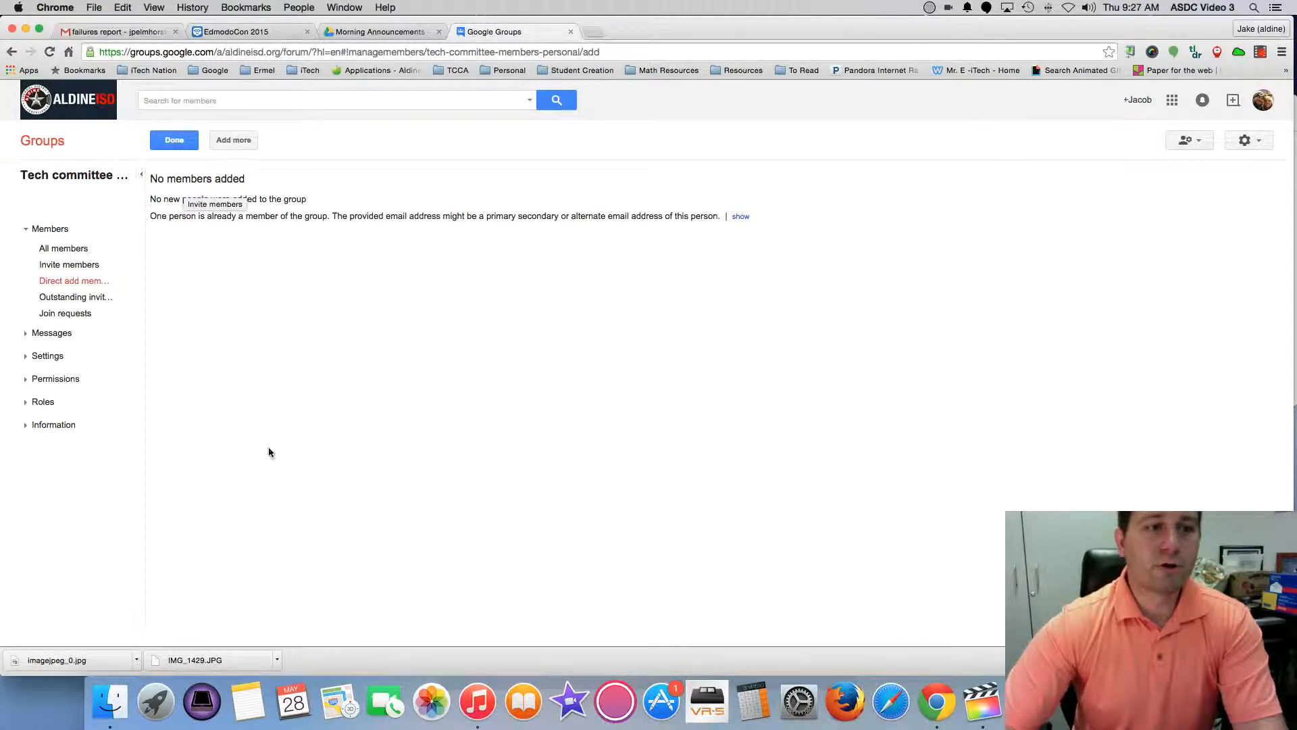
Show the group's All members list with its single Owner through the Manage page.
{"action": "left_click", "coordinate": [48, 231]}
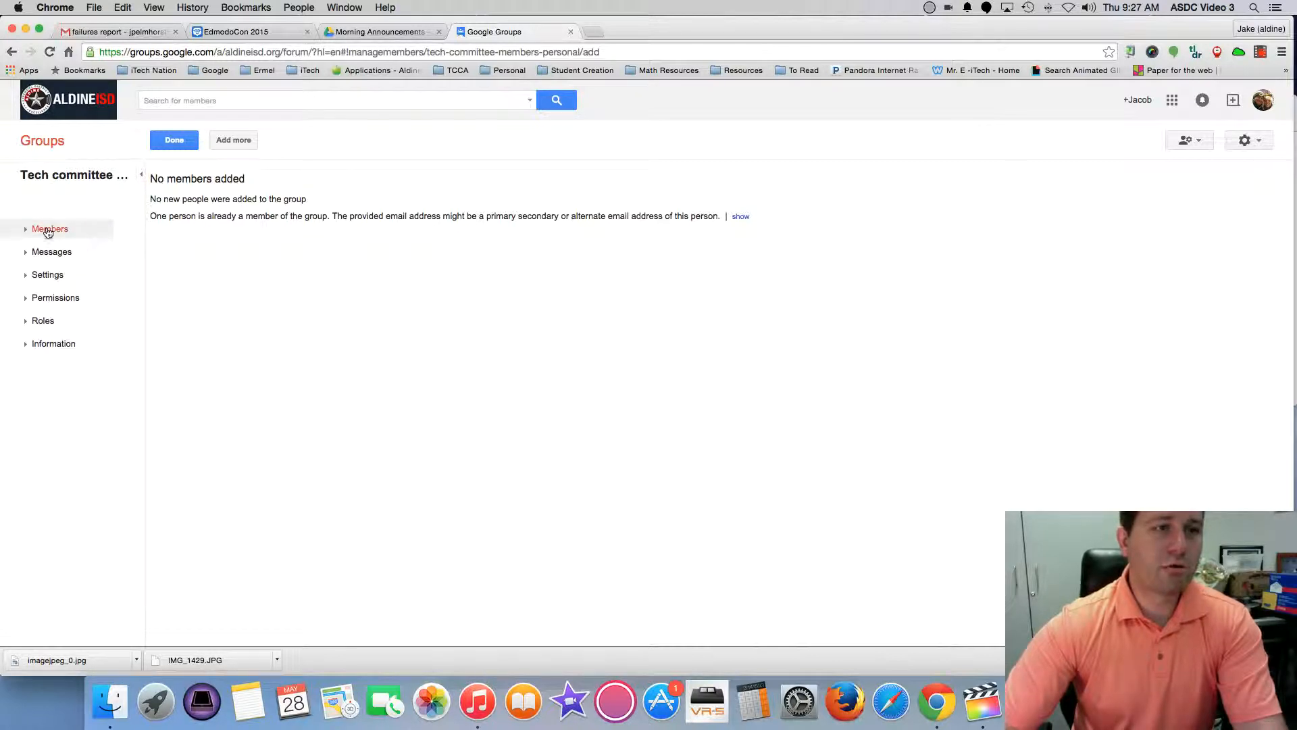
{"action": "left_click", "coordinate": [63, 248]}
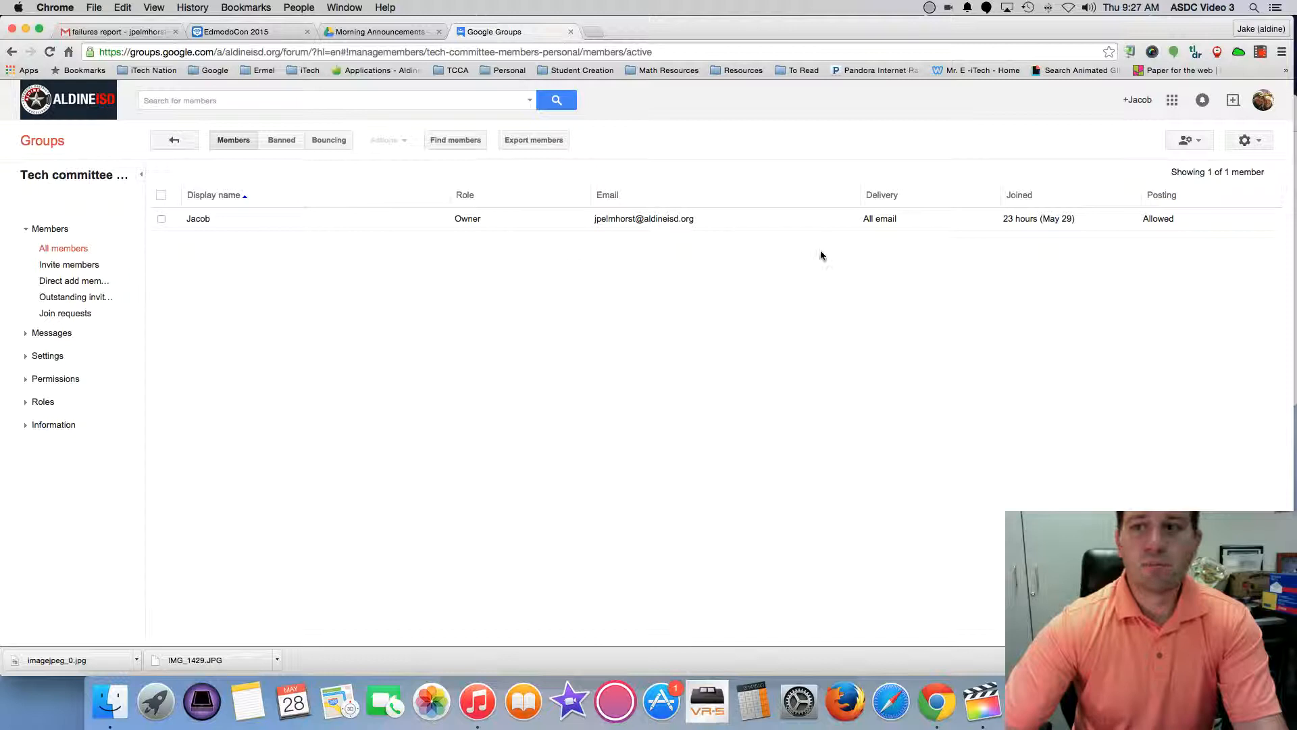
{"action": "left_click", "coordinate": [122, 177]}
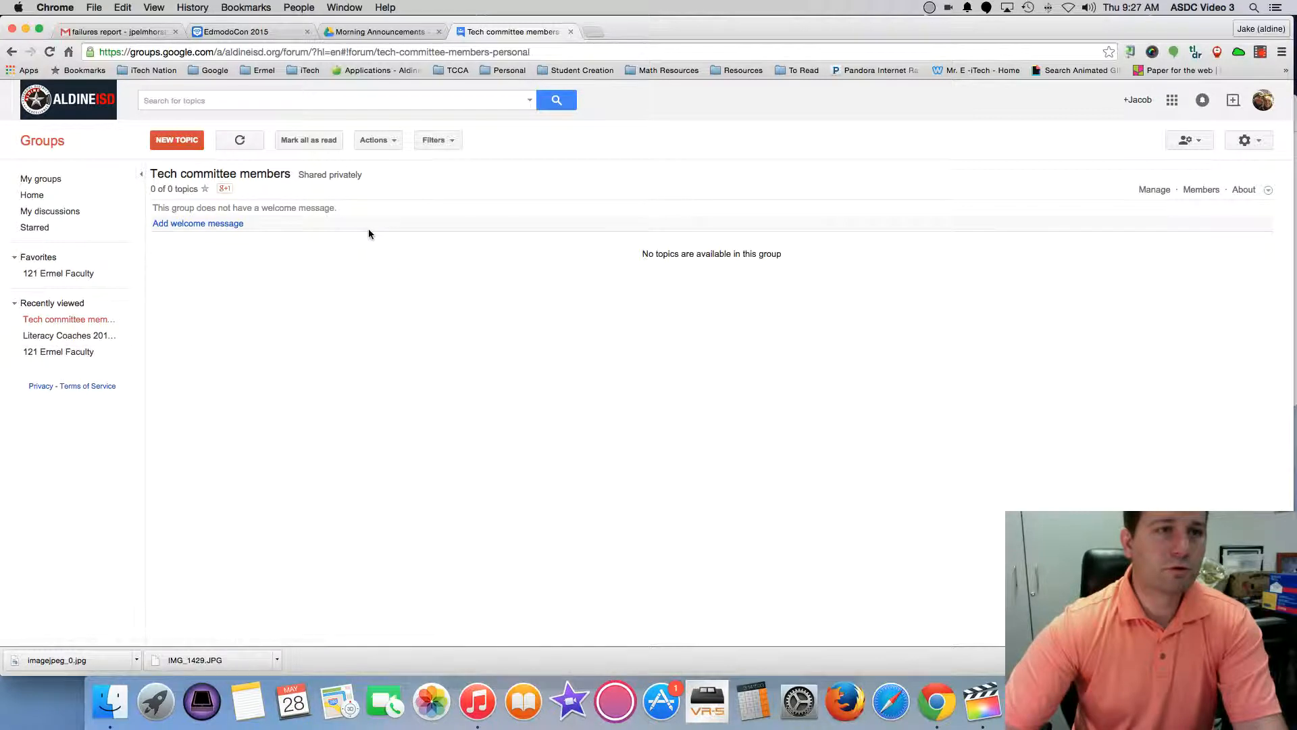
{"action": "left_click", "coordinate": [1154, 189]}
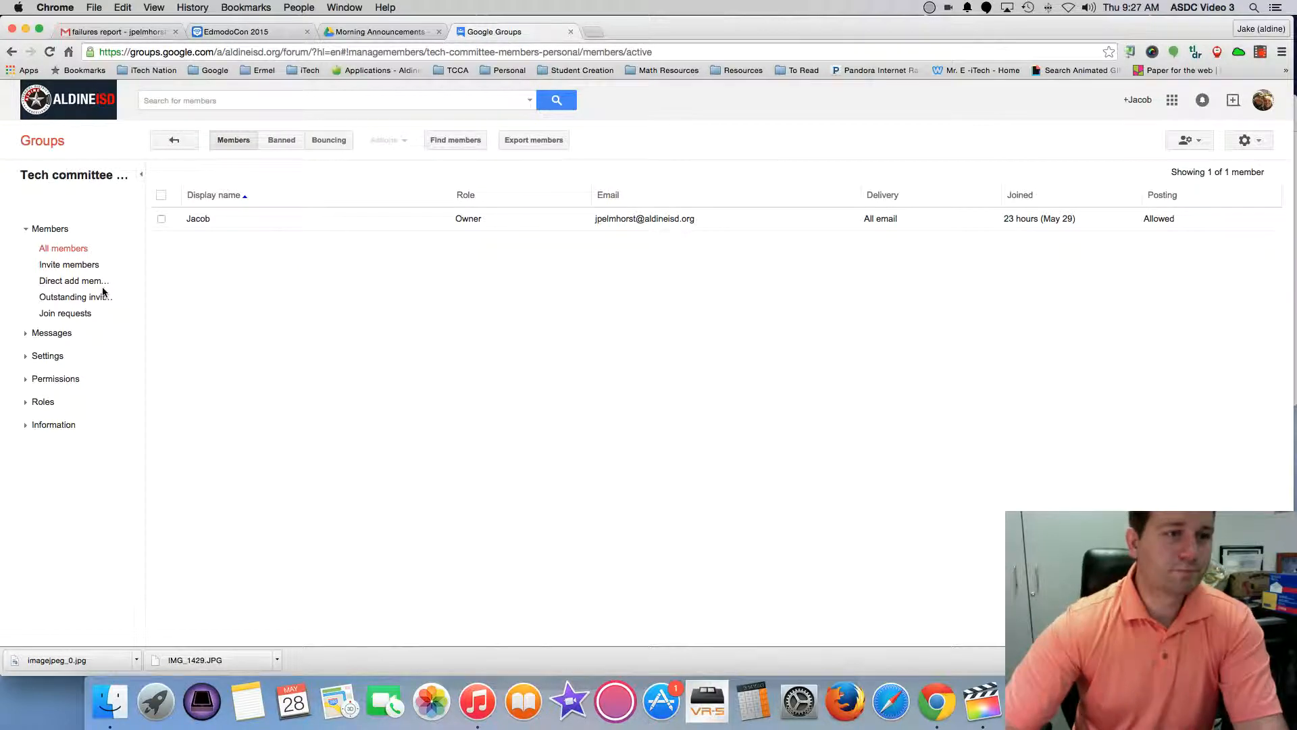
Review the Email options page, highlighting the group's posting address in the footer.
{"action": "left_click", "coordinate": [26, 358]}
{"action": "left_click", "coordinate": [59, 375]}
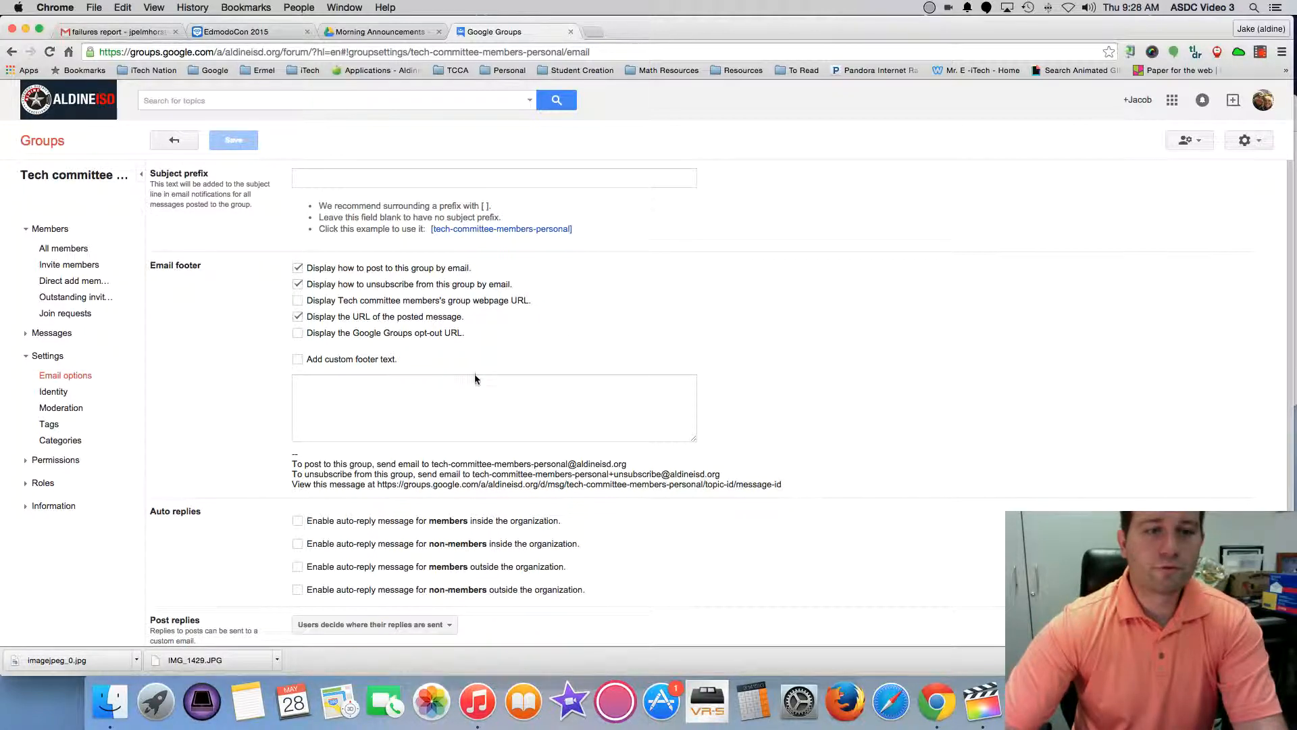
{"action": "scroll", "coordinate": [405, 432], "scroll_direction": "down", "scroll_amount": 1}
{"action": "scroll", "coordinate": [509, 414], "scroll_direction": "down", "scroll_amount": 2}
{"action": "left_click_drag", "start_coordinate": [431, 409], "coordinate": [628, 409]}
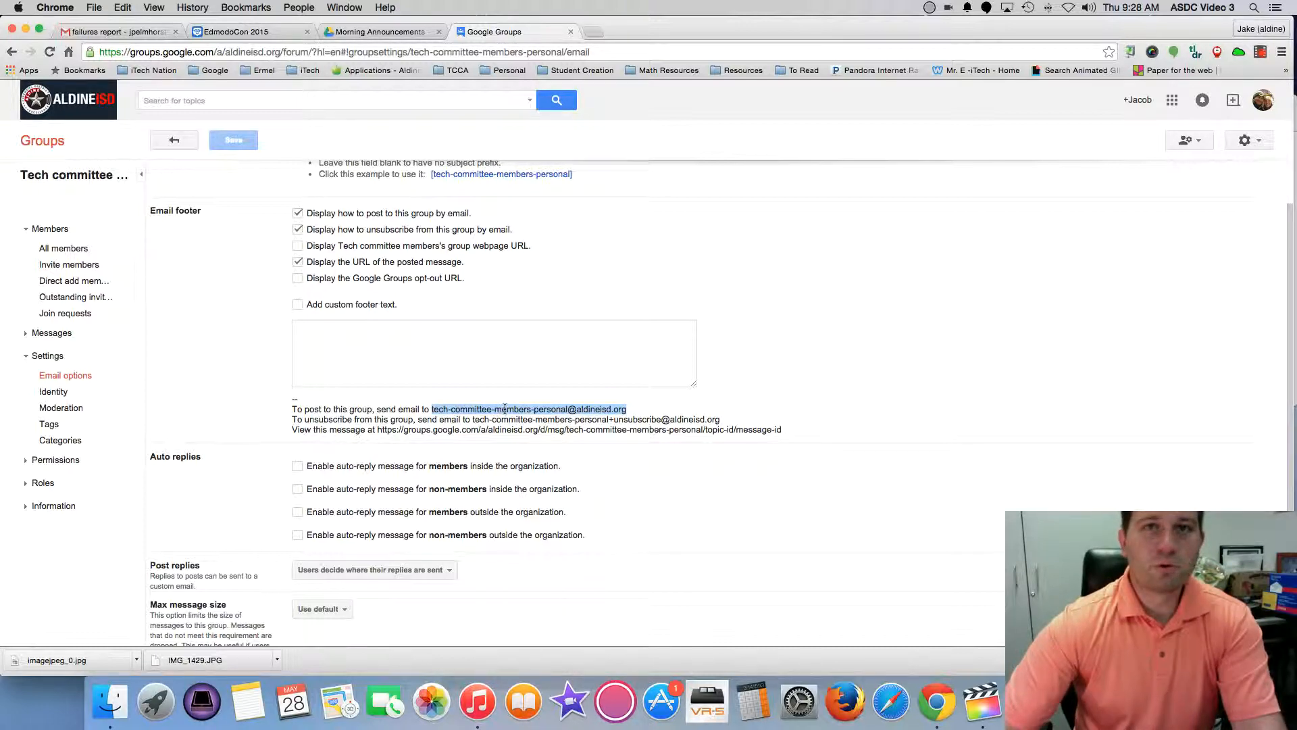
{"action": "scroll", "coordinate": [506, 406], "scroll_direction": "up", "scroll_amount": 2}
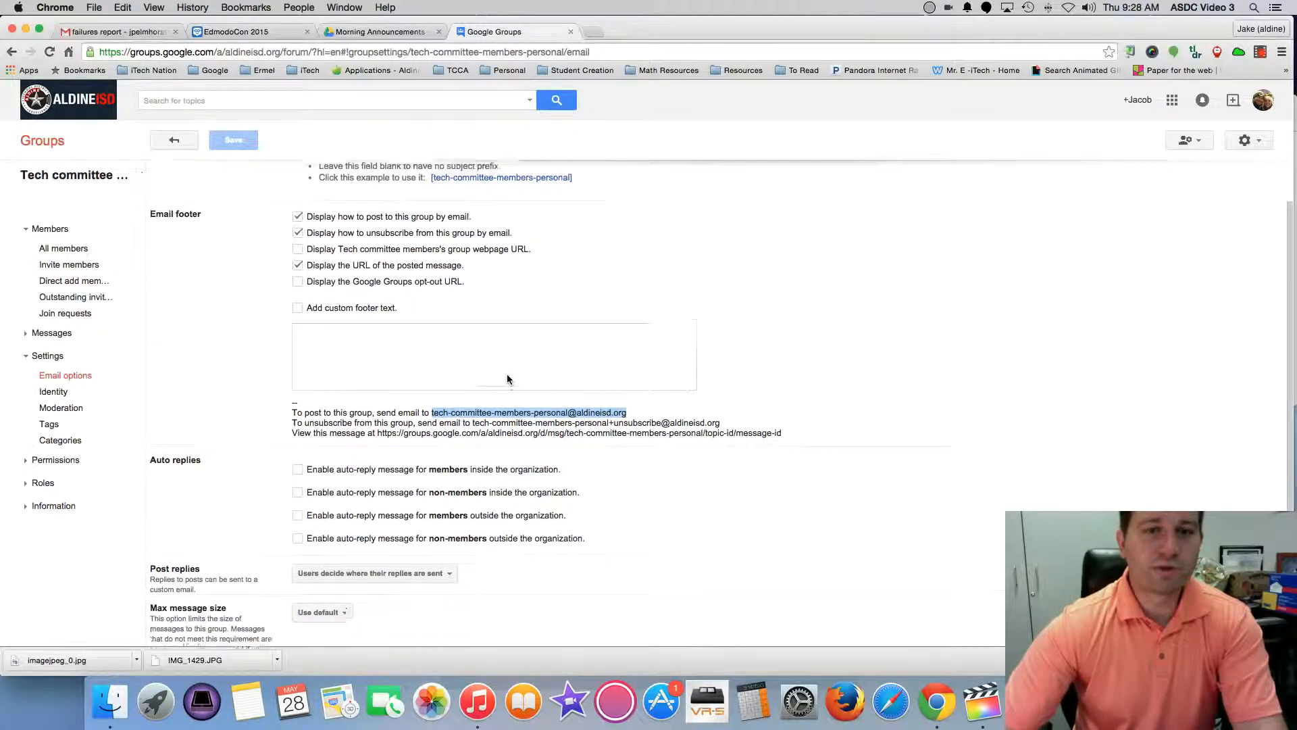
{"action": "scroll", "coordinate": [514, 409], "scroll_direction": "down", "scroll_amount": 1}
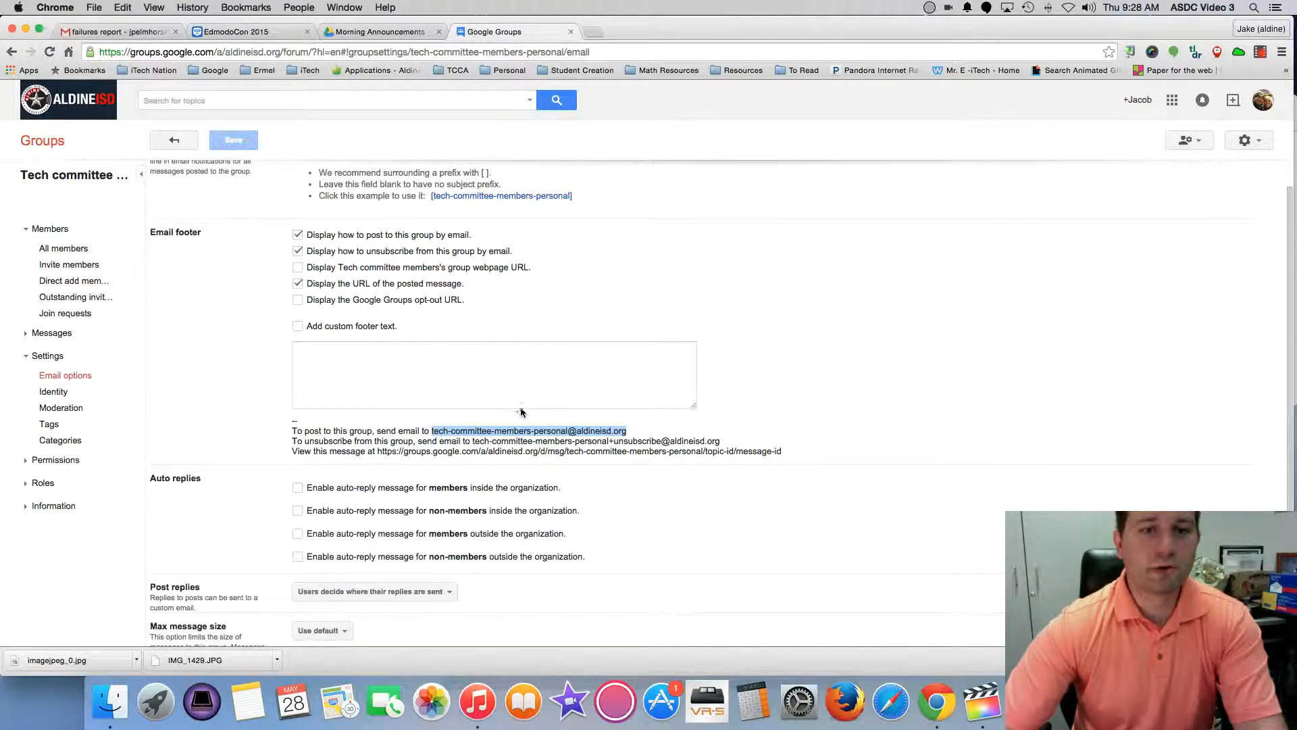
{"action": "left_click", "coordinate": [629, 432]}
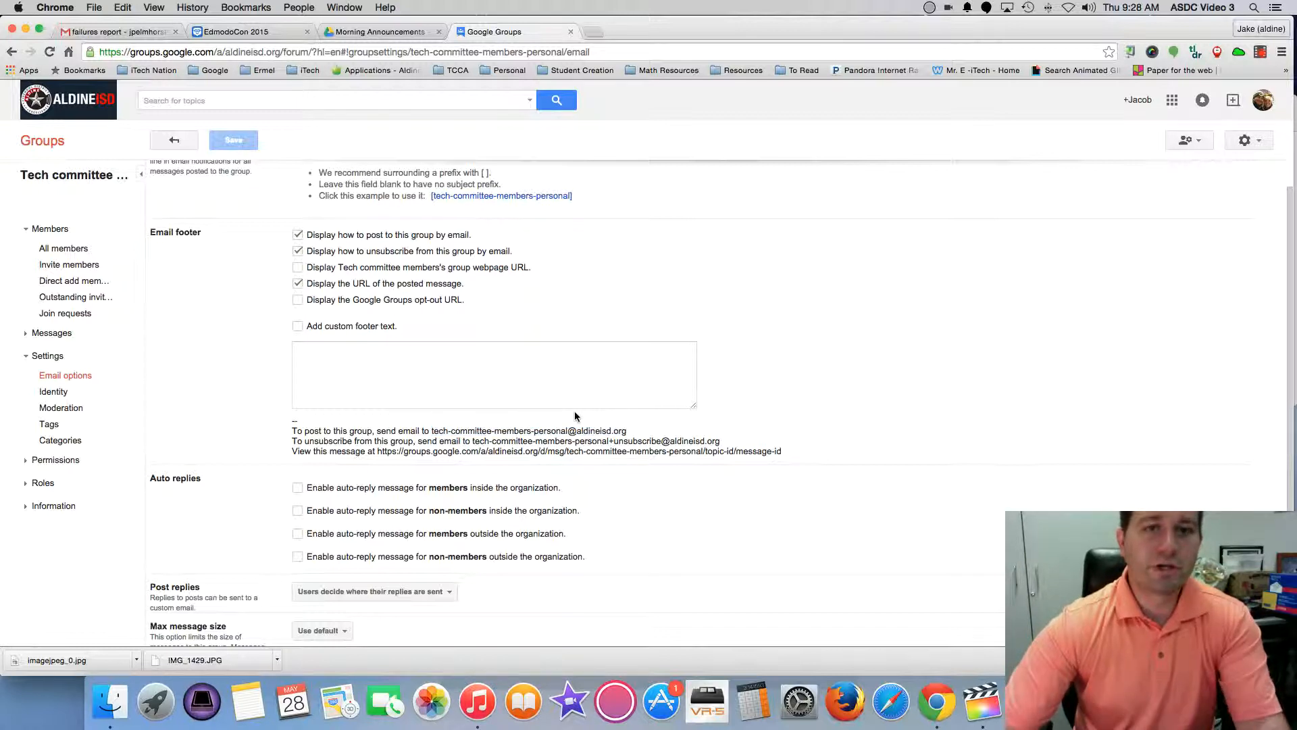
{"action": "scroll", "coordinate": [487, 305], "scroll_direction": "up", "scroll_amount": 1}
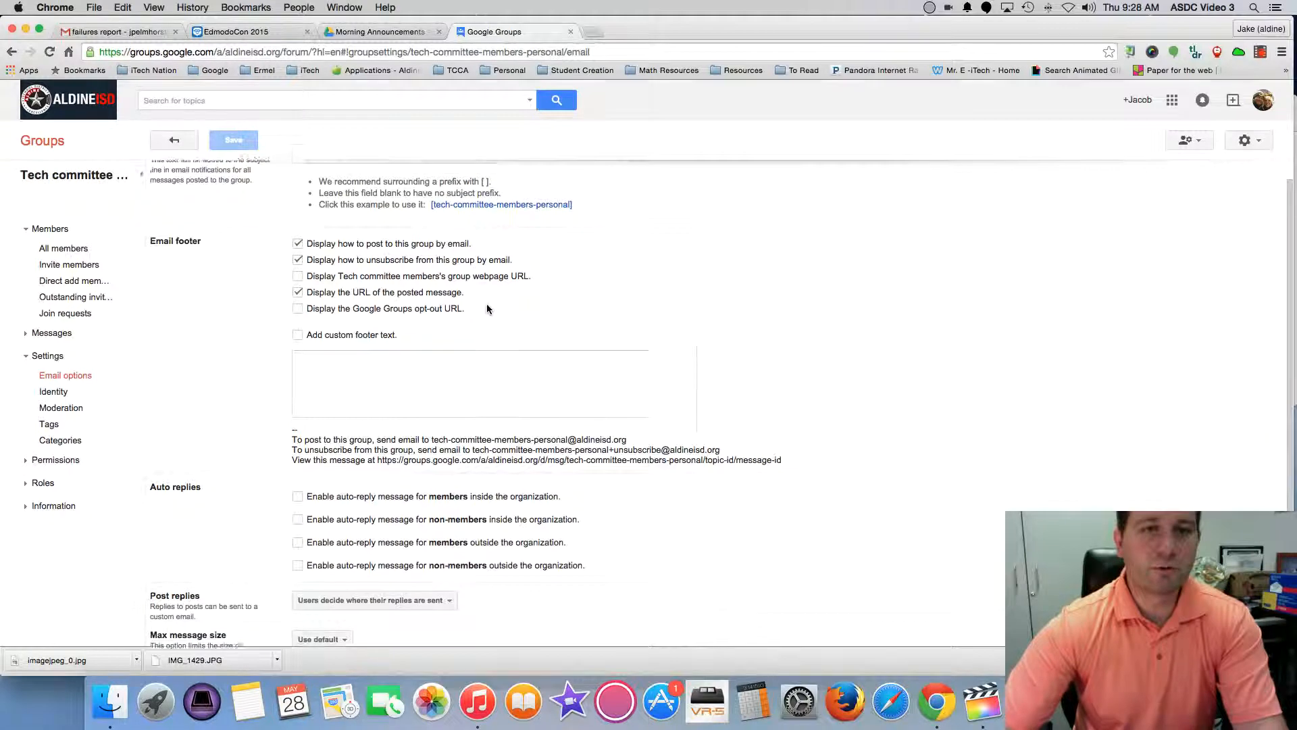
{"action": "scroll", "coordinate": [487, 305], "scroll_direction": "up", "scroll_amount": 1}
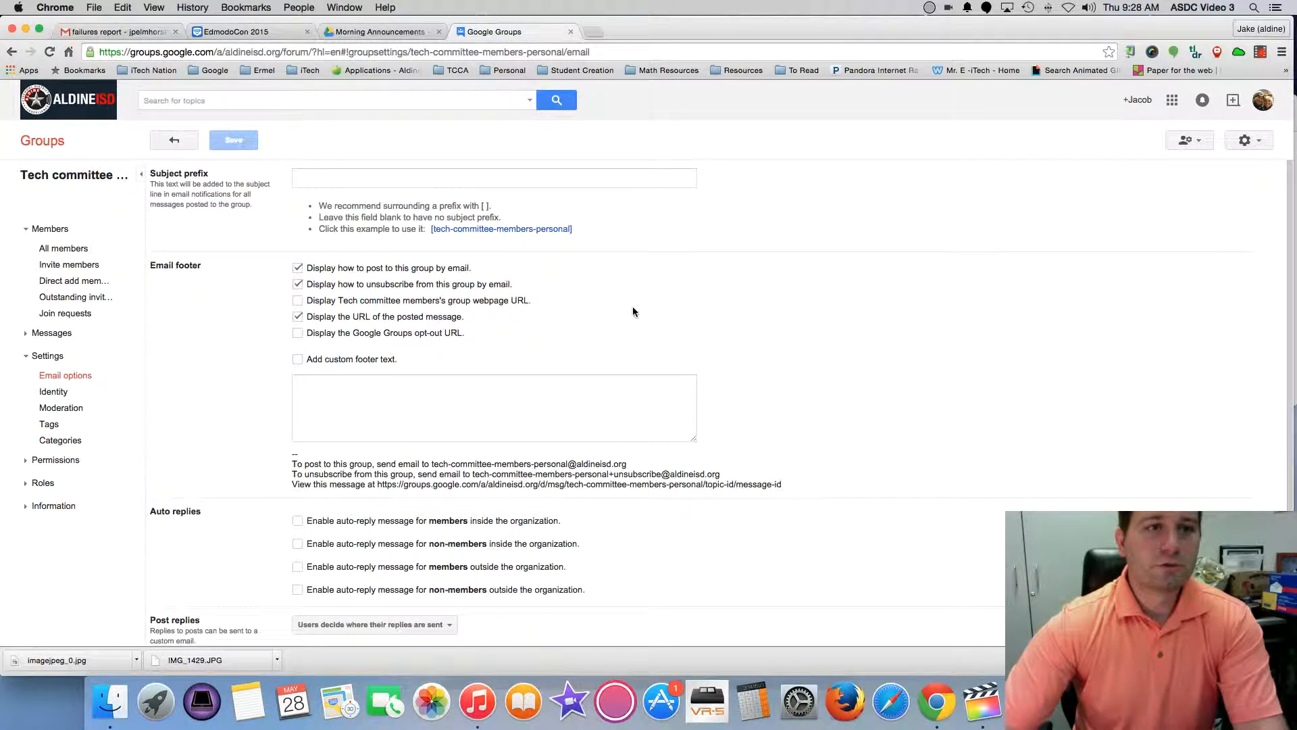